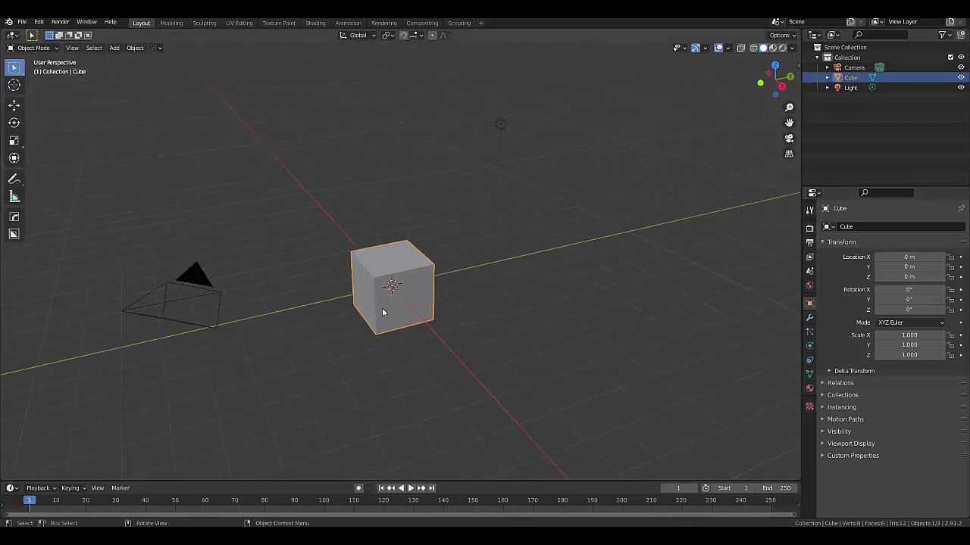
- Delete the default cube and add a plane scaled up by a factor of 10 in its place
{"action": "key", "text": "x"}
{"action": "left_click", "coordinate": [381, 307]}
{"action": "key", "text": "shift+a"}
{"action": "mouse_move", "coordinate": [383, 308]}
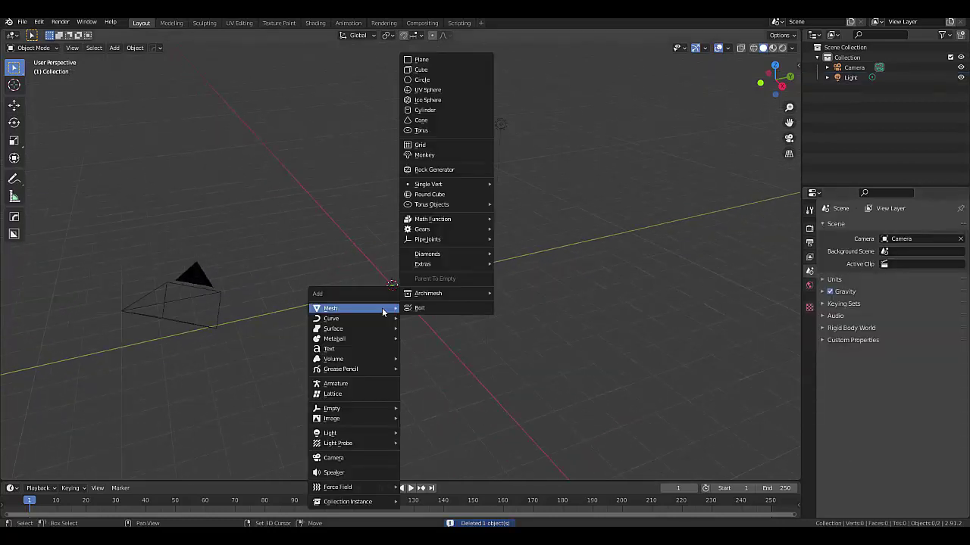
{"action": "left_click", "coordinate": [452, 60]}
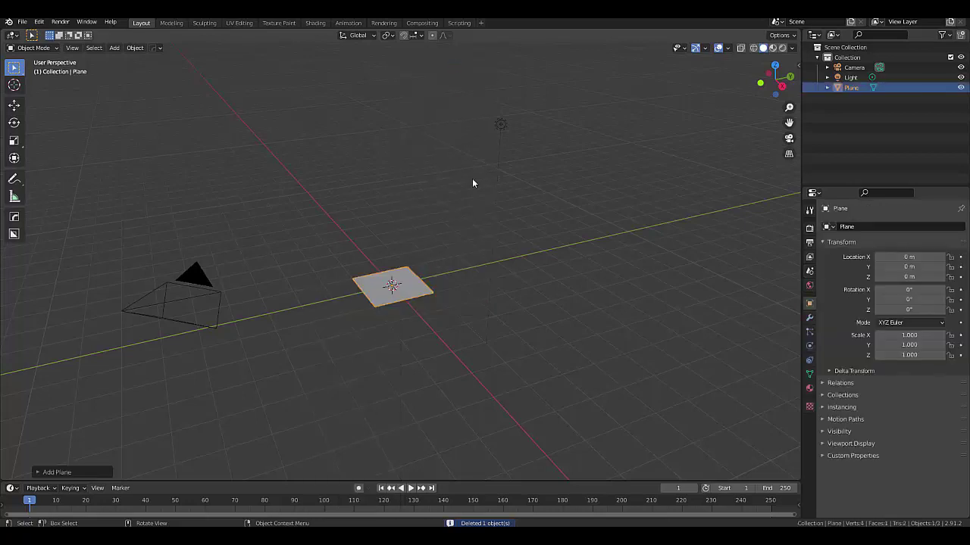
{"action": "type", "text": "s10"}
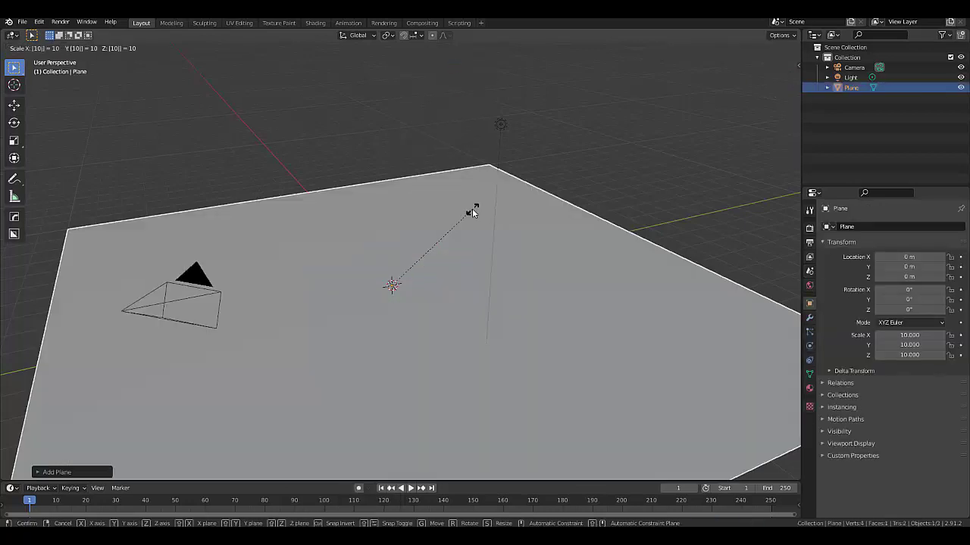
{"action": "key", "text": "Return"}
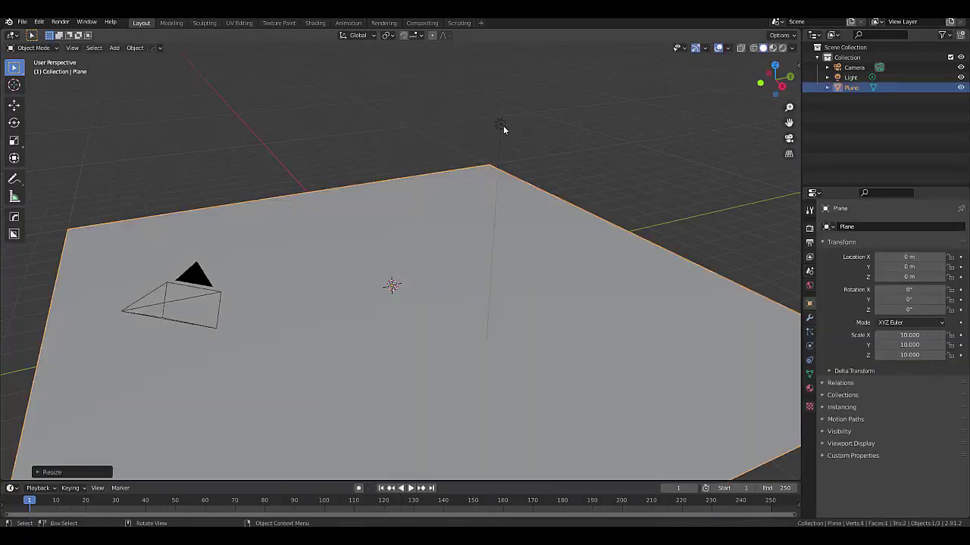
- Set the render engine to Cycles, select the light and display its light data settings
{"action": "left_click", "coordinate": [809, 228]}
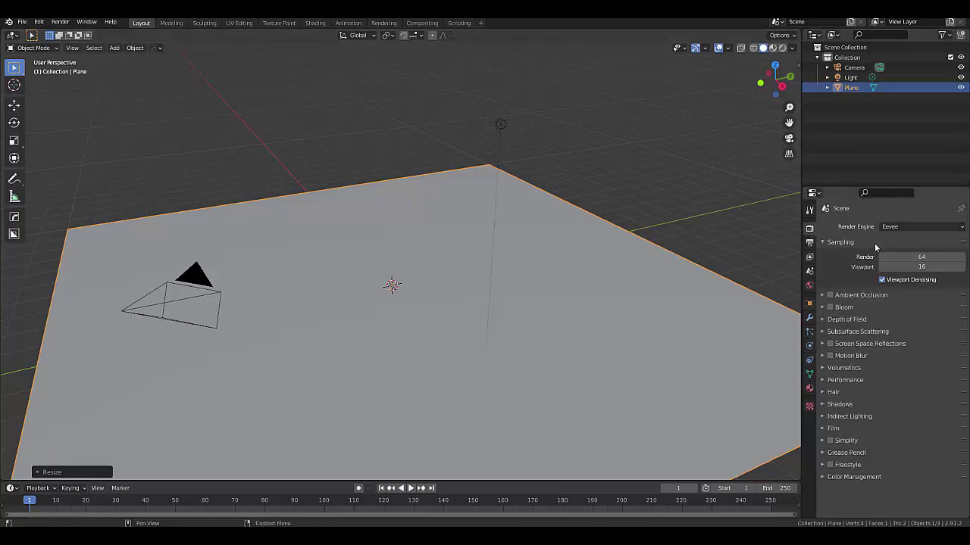
{"action": "left_click", "coordinate": [887, 226]}
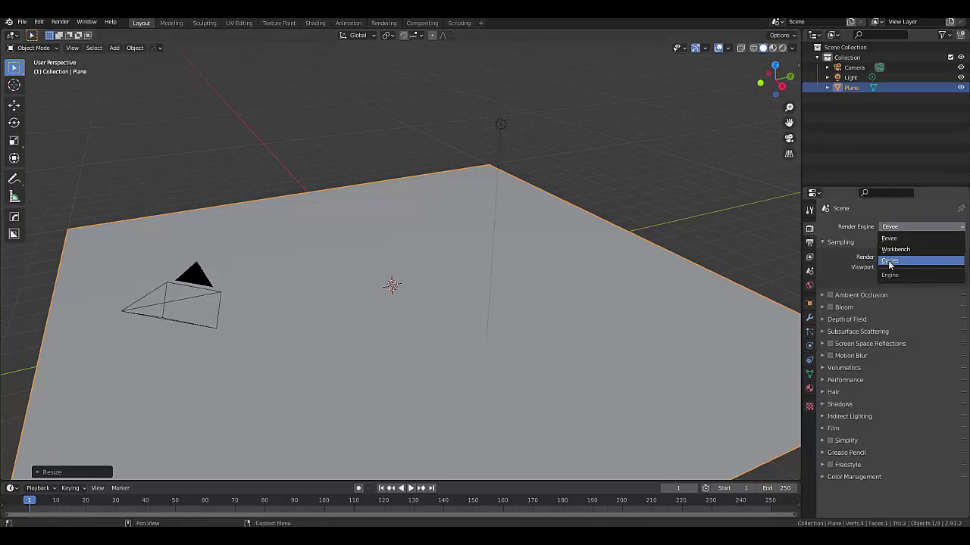
{"action": "left_click", "coordinate": [889, 261]}
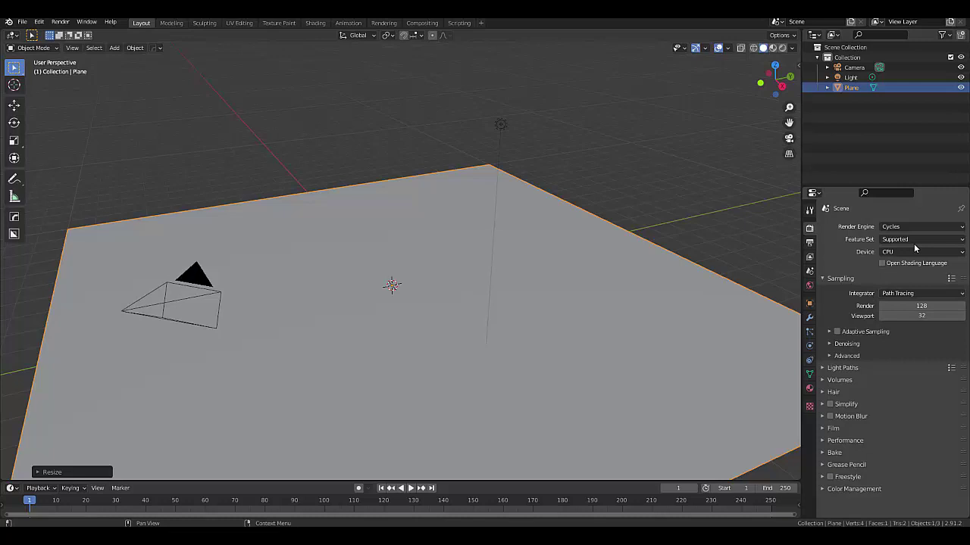
{"action": "left_click", "coordinate": [499, 126]}
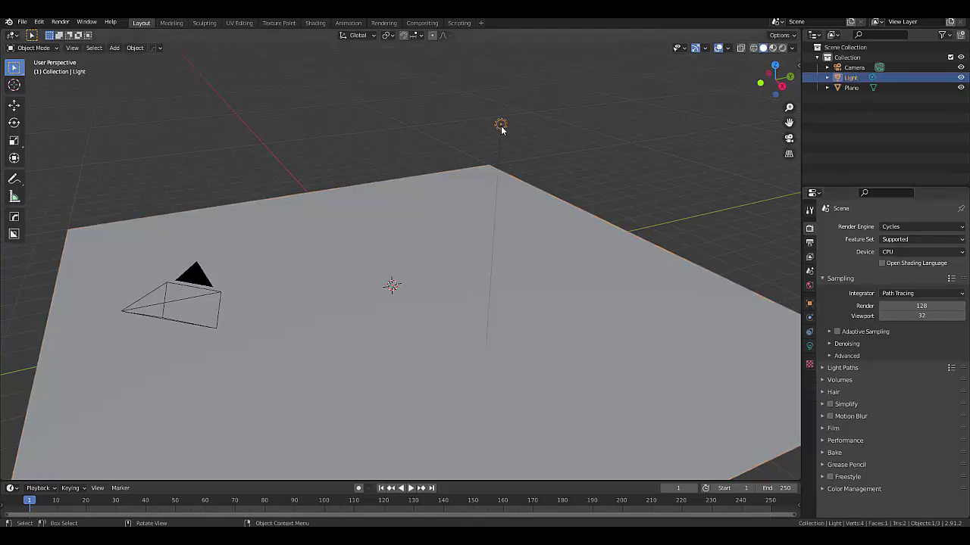
{"action": "left_click", "coordinate": [809, 347]}
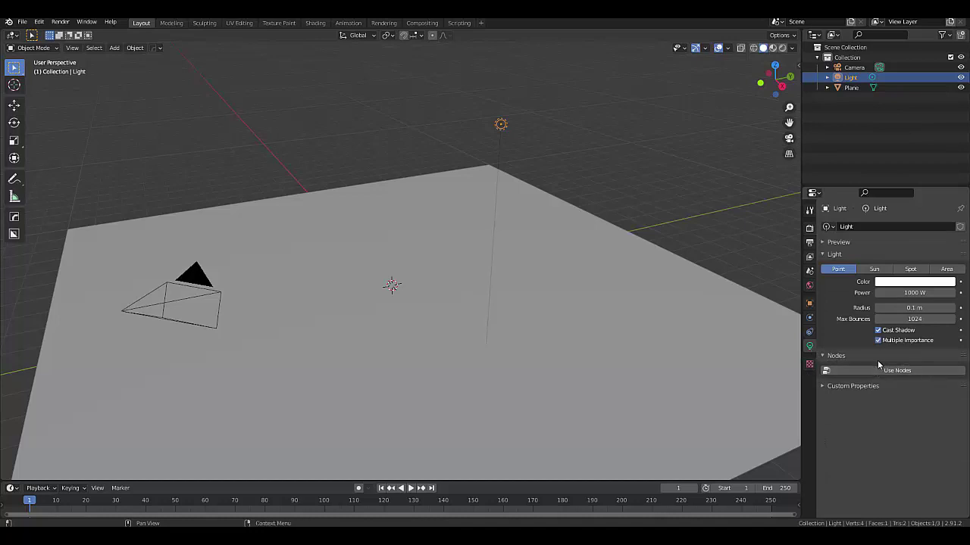
- Switch the render engine to Eevee to compare the light's settings, and set it back to Cycles
{"action": "left_click", "coordinate": [808, 228]}
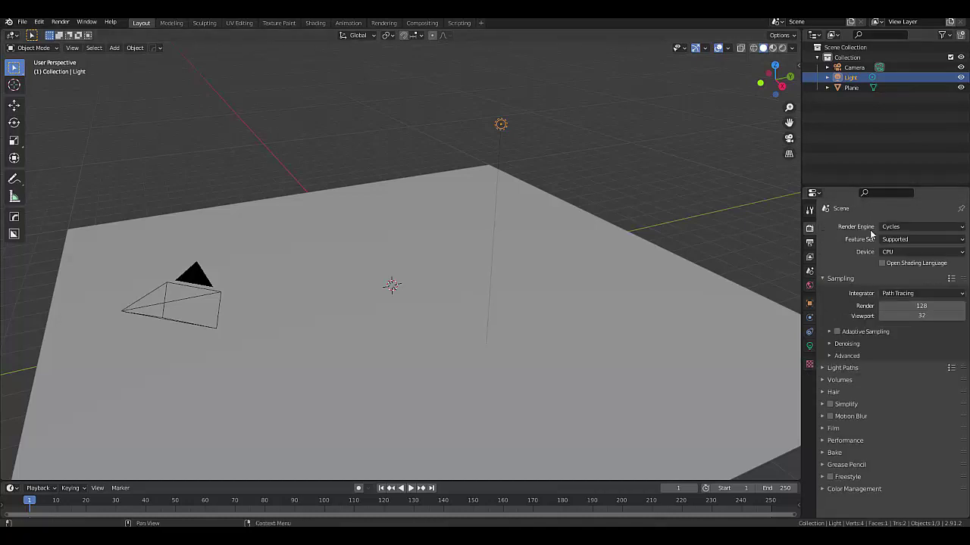
{"action": "left_click", "coordinate": [894, 227]}
{"action": "left_click", "coordinate": [888, 238]}
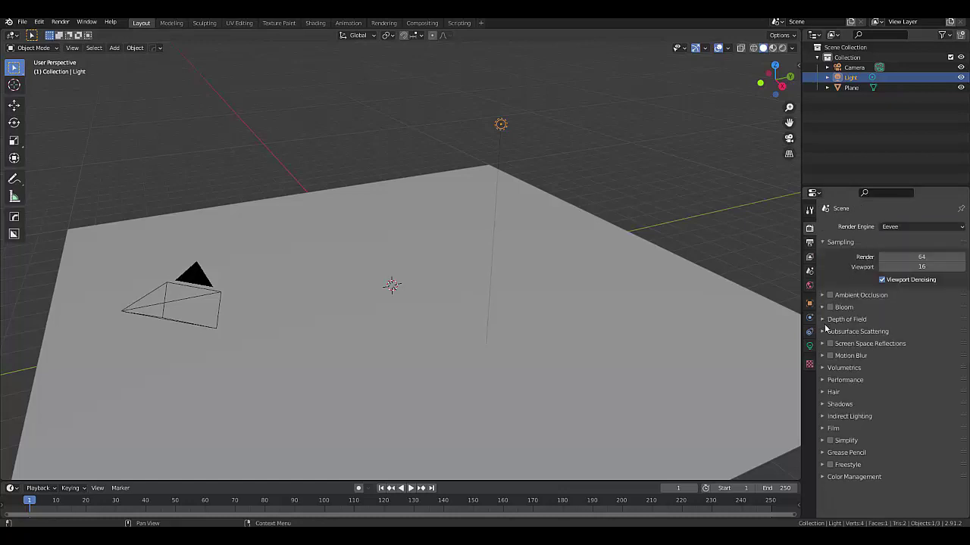
{"action": "left_click", "coordinate": [810, 346]}
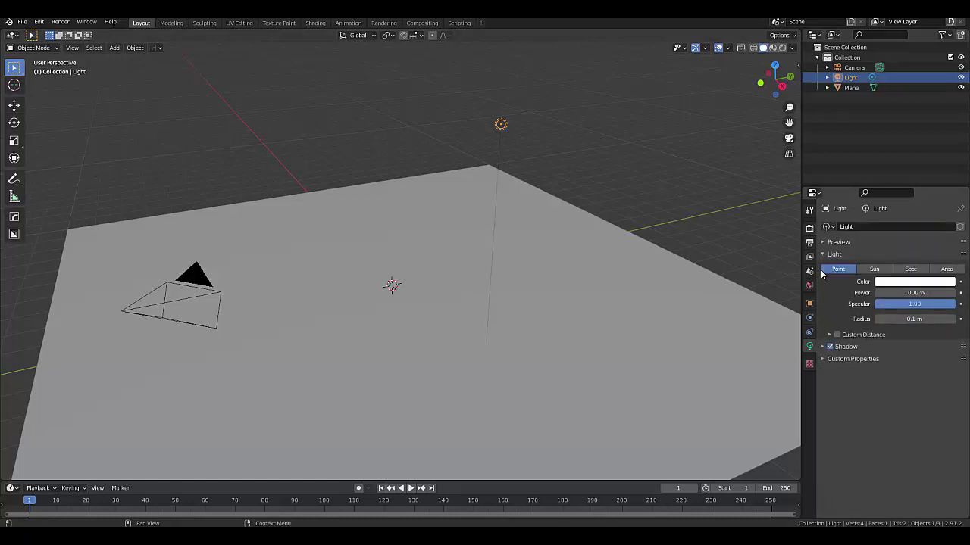
{"action": "left_click", "coordinate": [809, 228]}
{"action": "left_click", "coordinate": [898, 226]}
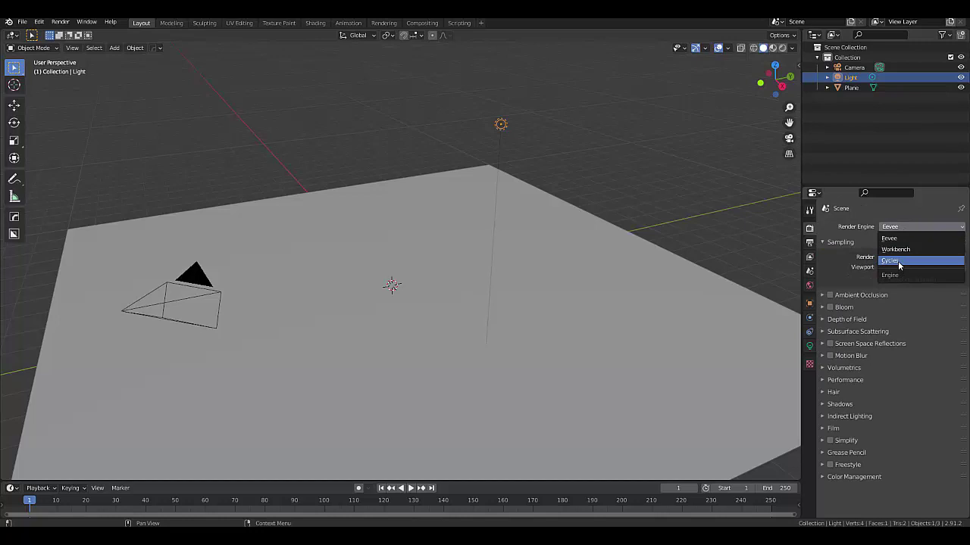
{"action": "left_click", "coordinate": [899, 261]}
- Enable nodes on the light and switch the viewport to rendered shading
{"action": "left_click", "coordinate": [809, 346]}
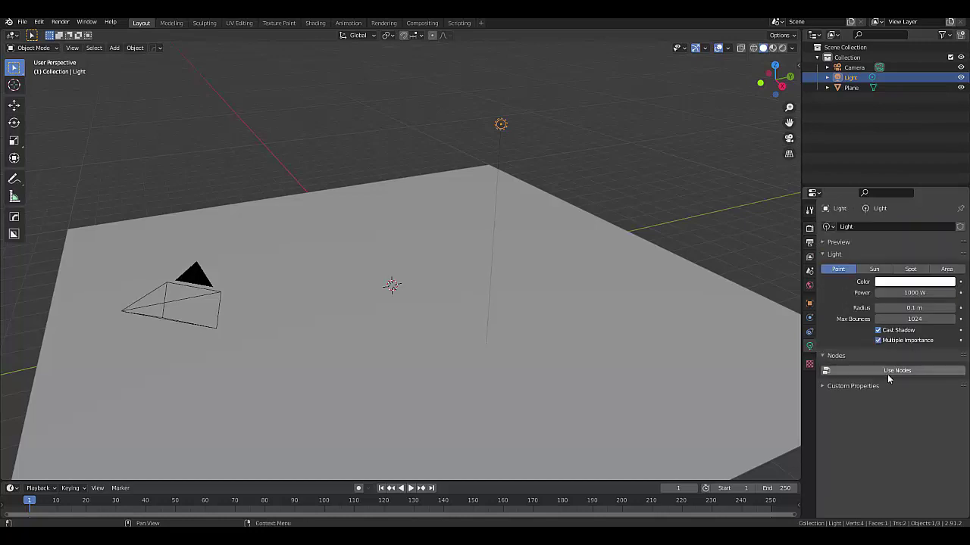
{"action": "left_click", "coordinate": [883, 371]}
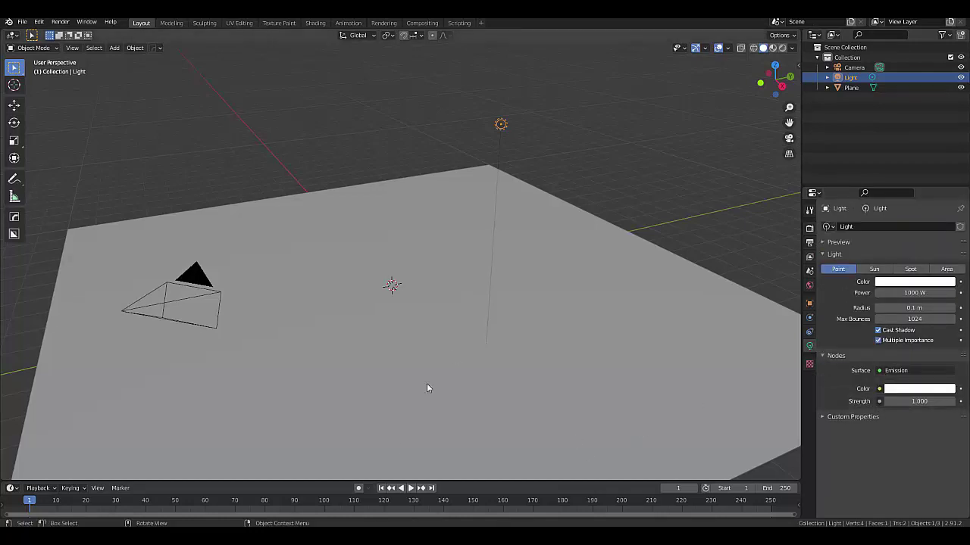
{"action": "left_click", "coordinate": [782, 48]}
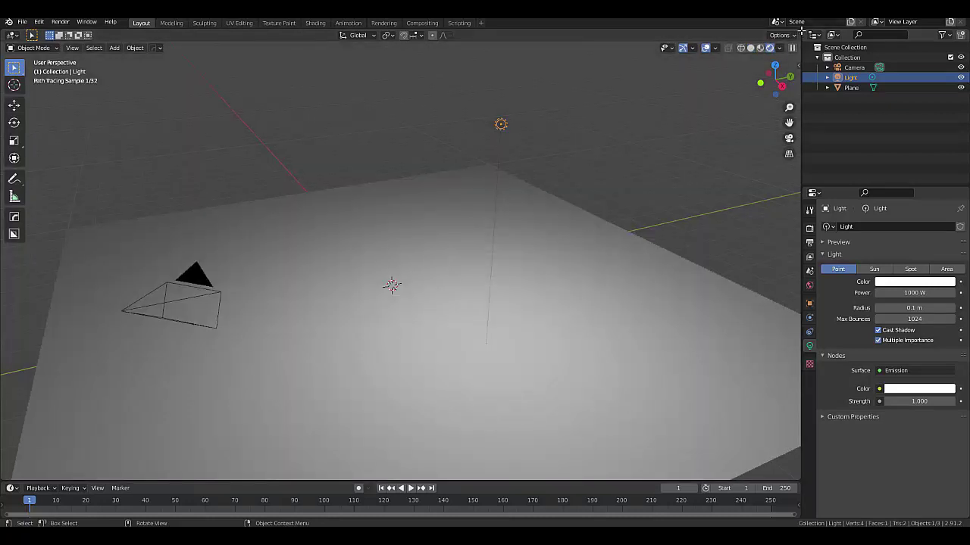
- Split the viewport into a rendered top view and a solid right view, and enlarge the timeline area
{"action": "left_click_drag", "start_coordinate": [800, 29], "coordinate": [499, 153]}
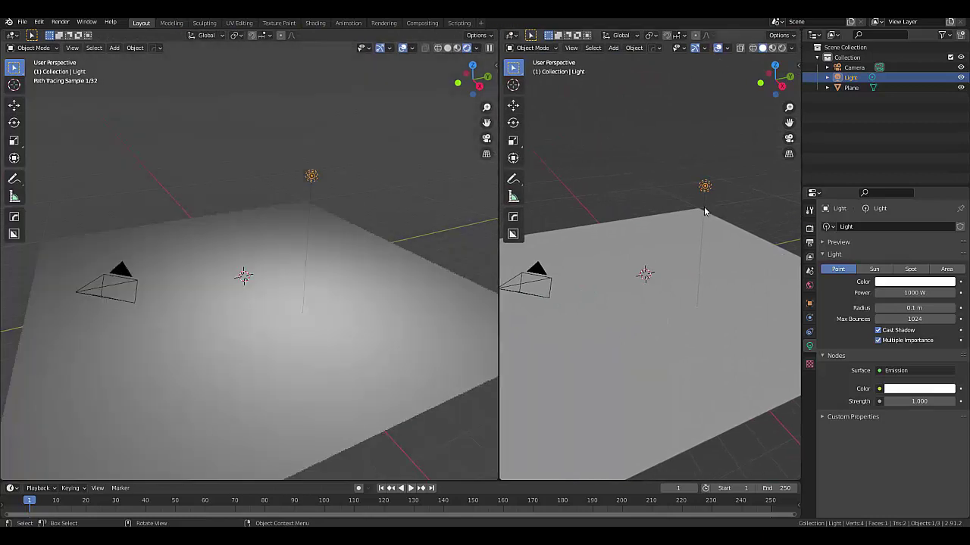
{"action": "key", "text": "KP_3"}
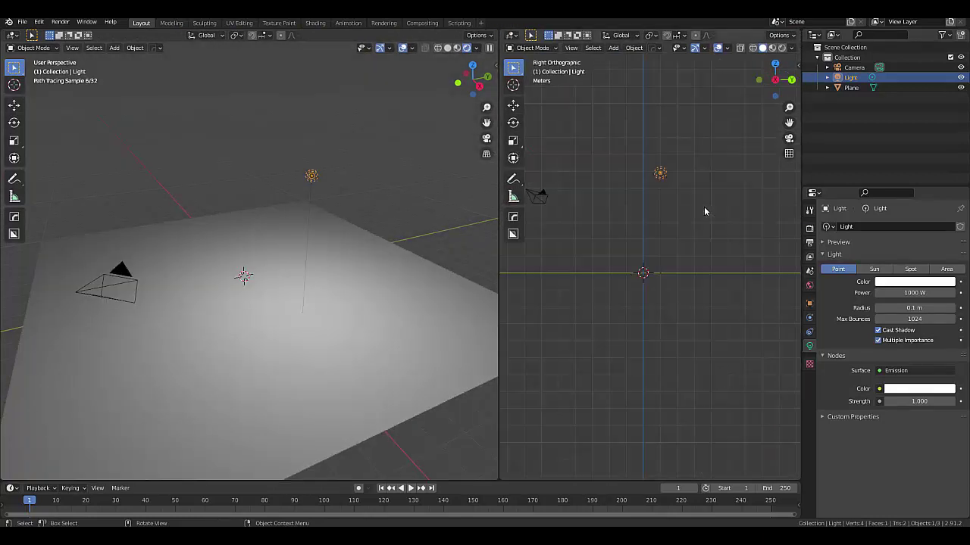
{"action": "key", "text": "KP_7"}
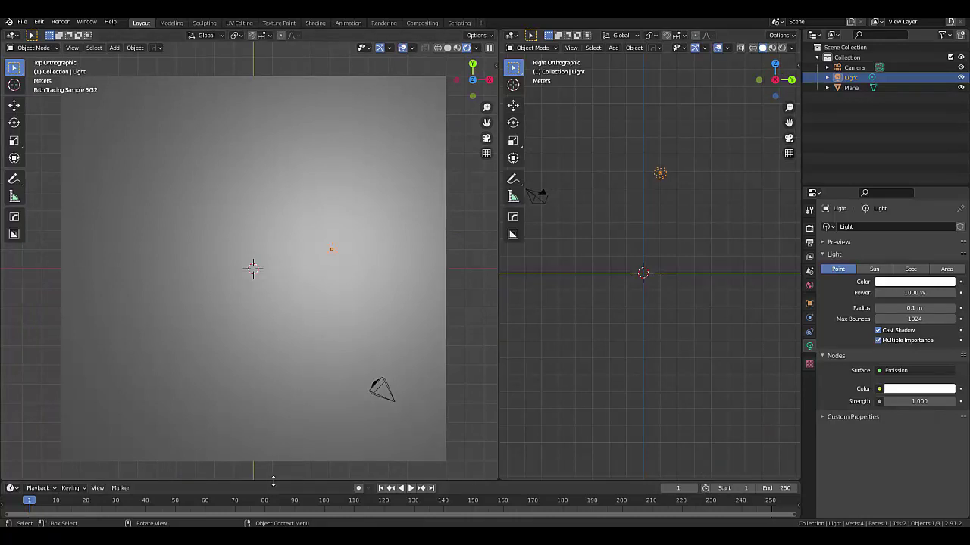
{"action": "left_click_drag", "start_coordinate": [273, 480], "coordinate": [281, 301]}
- Change the light type to Spot and set its location to 0 m on X, Y and Z
{"action": "left_click", "coordinate": [910, 269]}
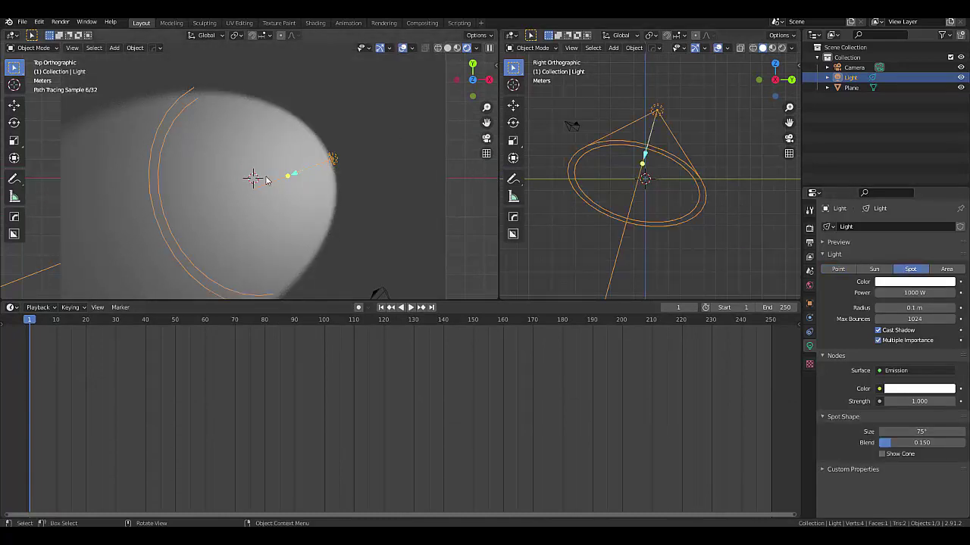
{"action": "key", "text": "n"}
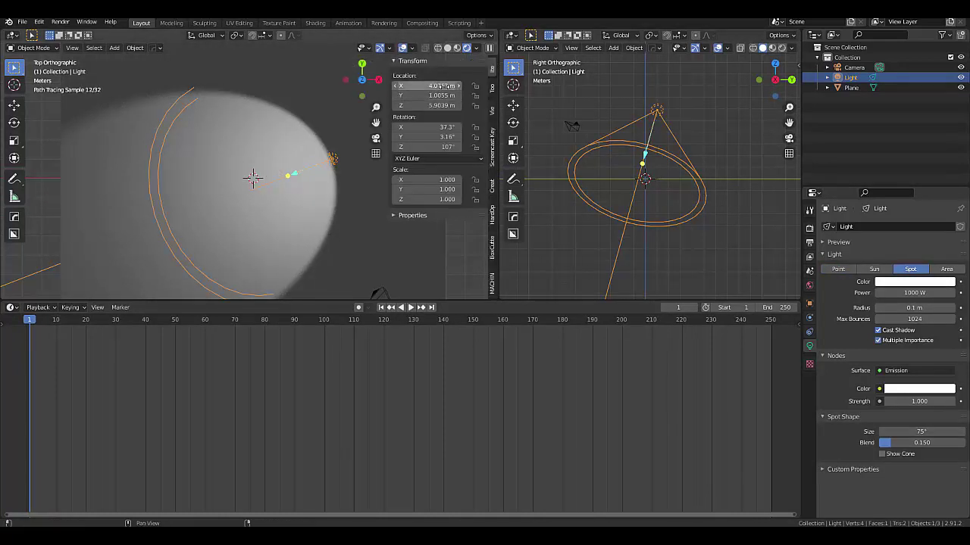
{"action": "double_click", "coordinate": [424, 85]}
{"action": "type", "text": "0"}
{"action": "key", "text": "Tab"}
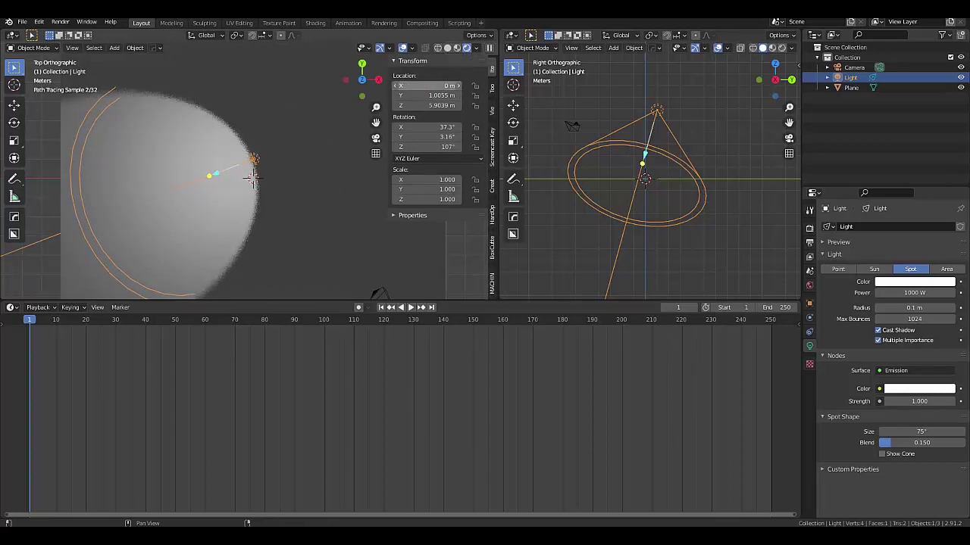
{"action": "type", "text": "0"}
{"action": "key", "text": "Tab"}
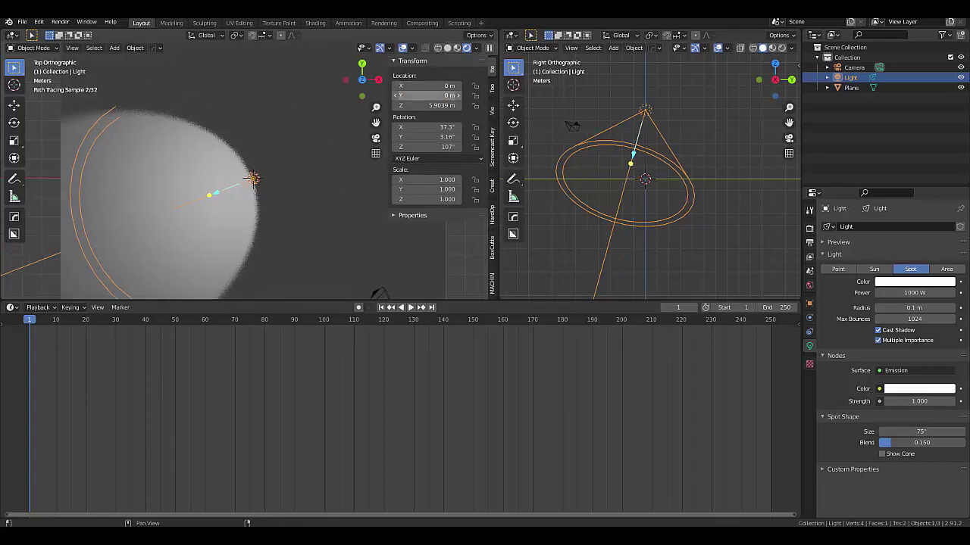
{"action": "type", "text": "0"}
{"action": "key", "text": "Return"}
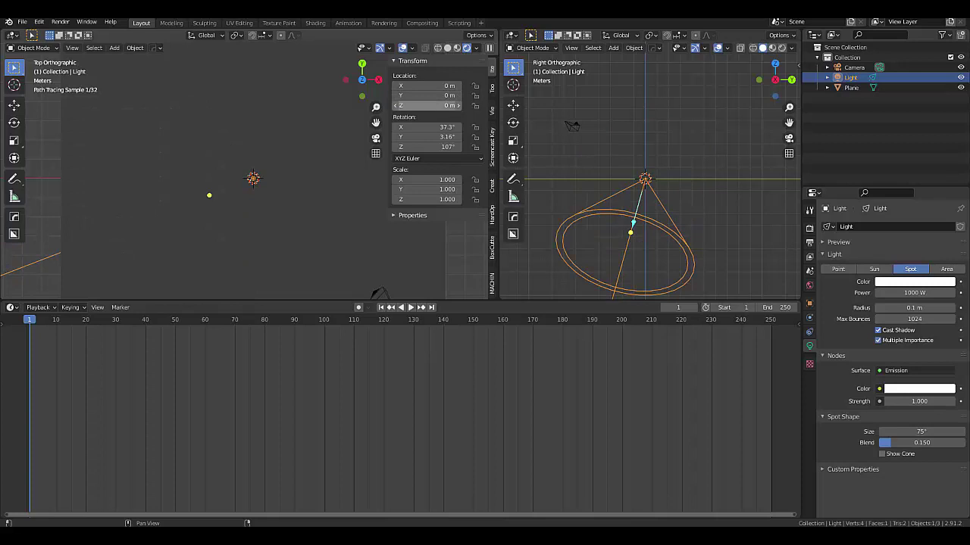
- Set the spot light's rotation to 0° on X, Y and Z
{"action": "left_click", "coordinate": [427, 127]}
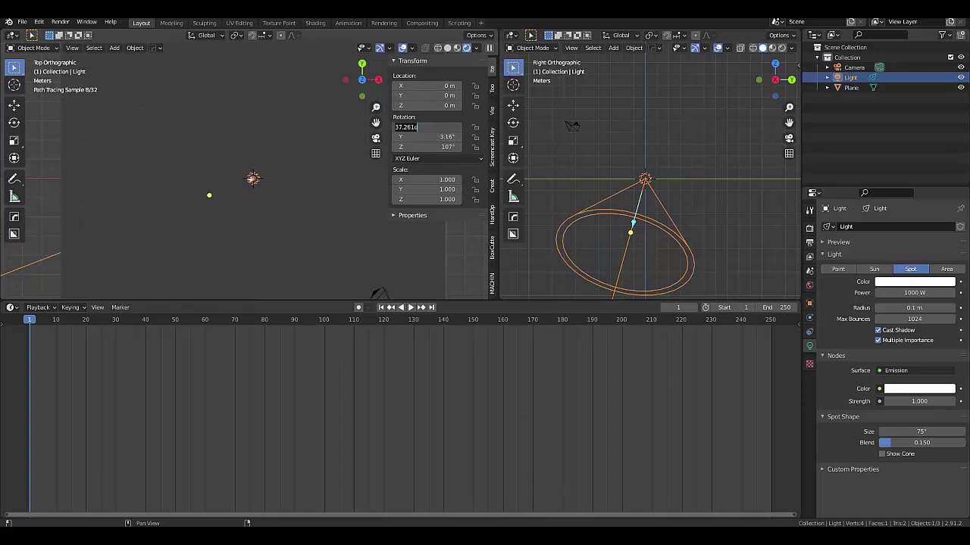
{"action": "type", "text": "0"}
{"action": "key", "text": "Return"}
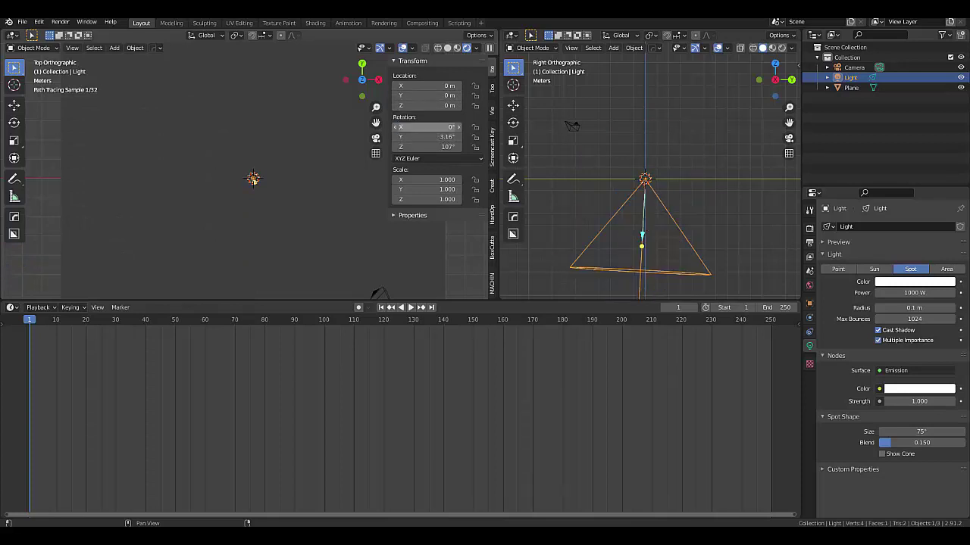
{"action": "left_click", "coordinate": [428, 136]}
{"action": "type", "text": "0"}
{"action": "key", "text": "Return"}
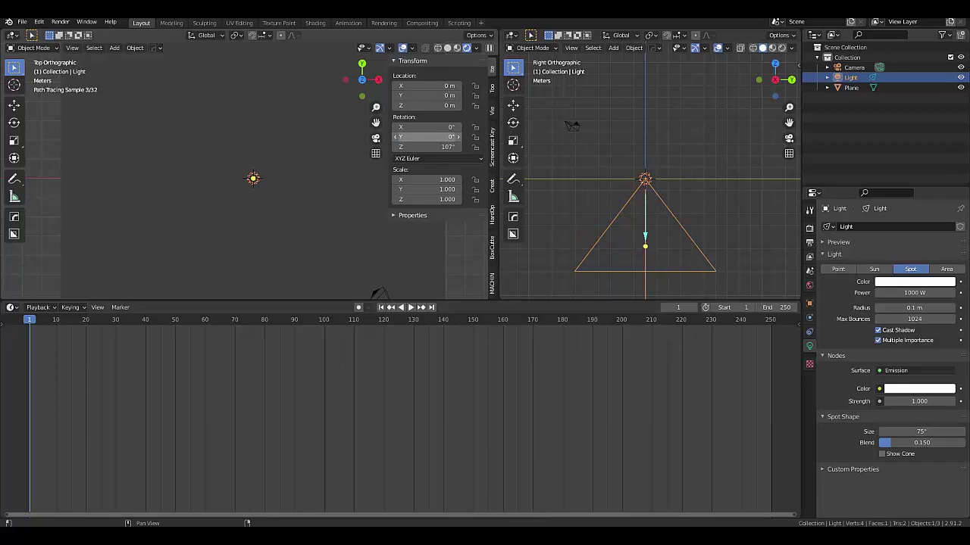
{"action": "left_click", "coordinate": [428, 146]}
{"action": "type", "text": "0"}
{"action": "key", "text": "Return"}
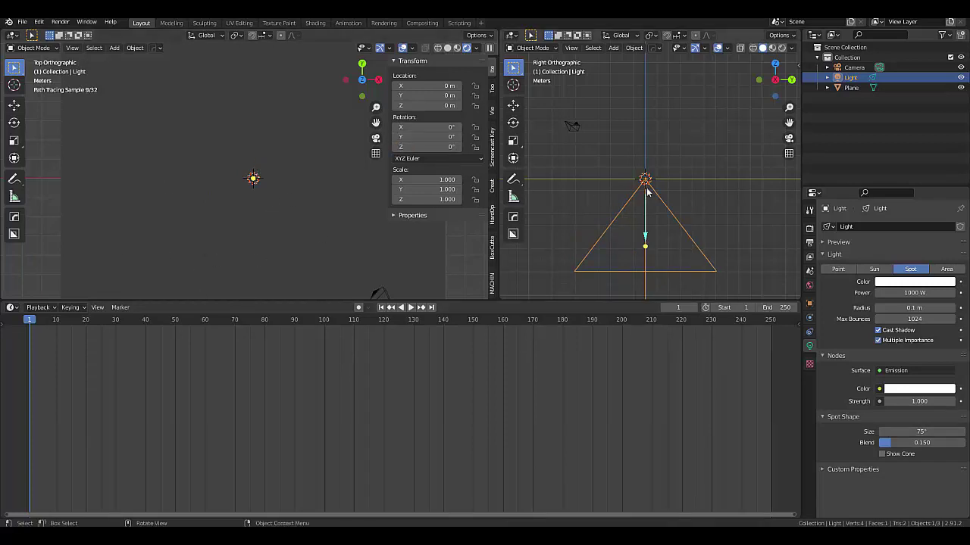
- Raise the spot light along the Z axis to about 8.38 m above the plane
{"action": "scroll", "coordinate": [699, 221], "scroll_direction": "down", "scroll_amount": 3}
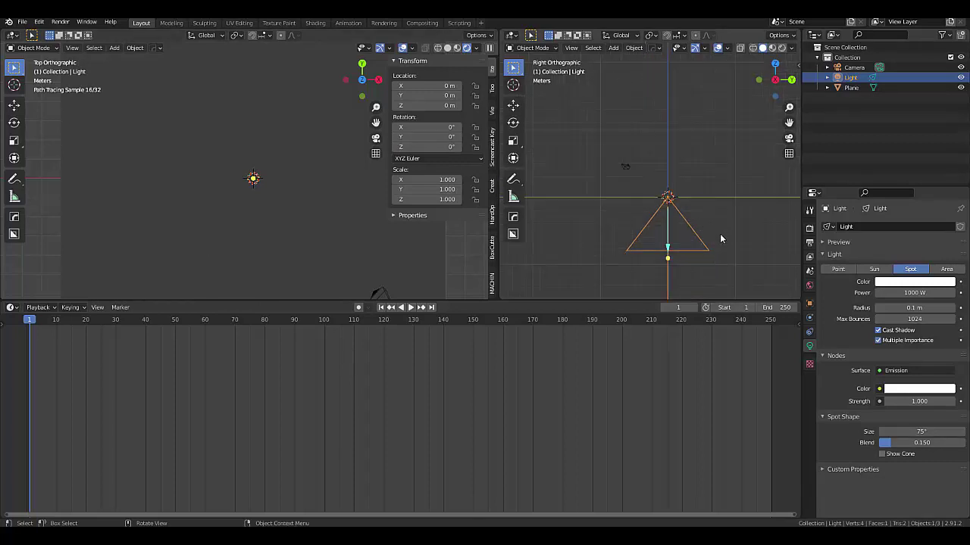
{"action": "key", "text": "g"}
{"action": "key", "text": "z"}
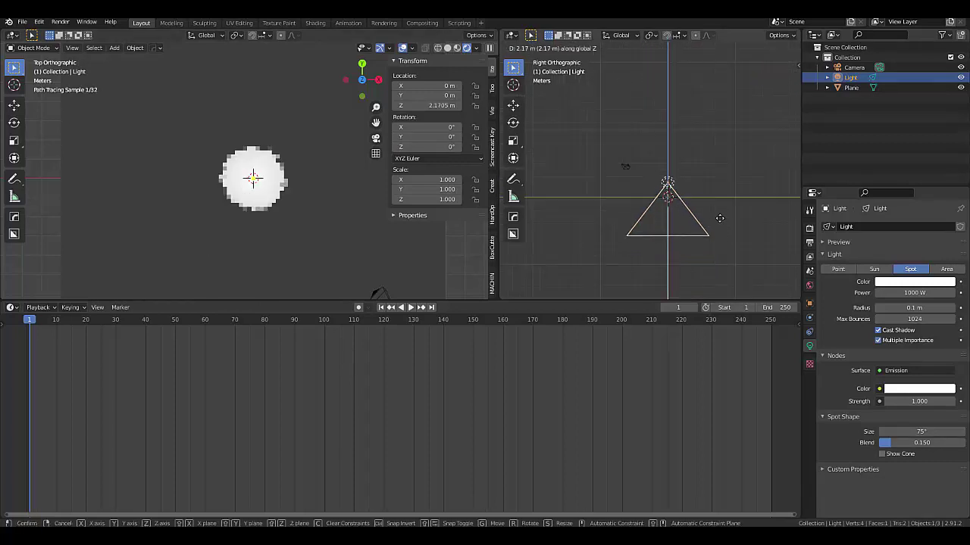
{"action": "left_click", "coordinate": [718, 177]}
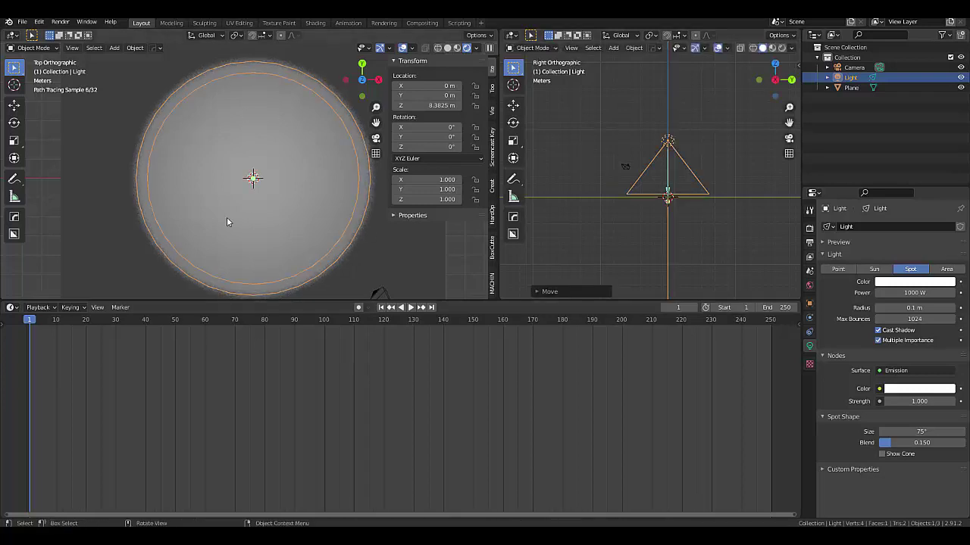
- Change the timeline area into a Shader Editor showing the spot light's nodes
{"action": "left_click", "coordinate": [11, 307]}
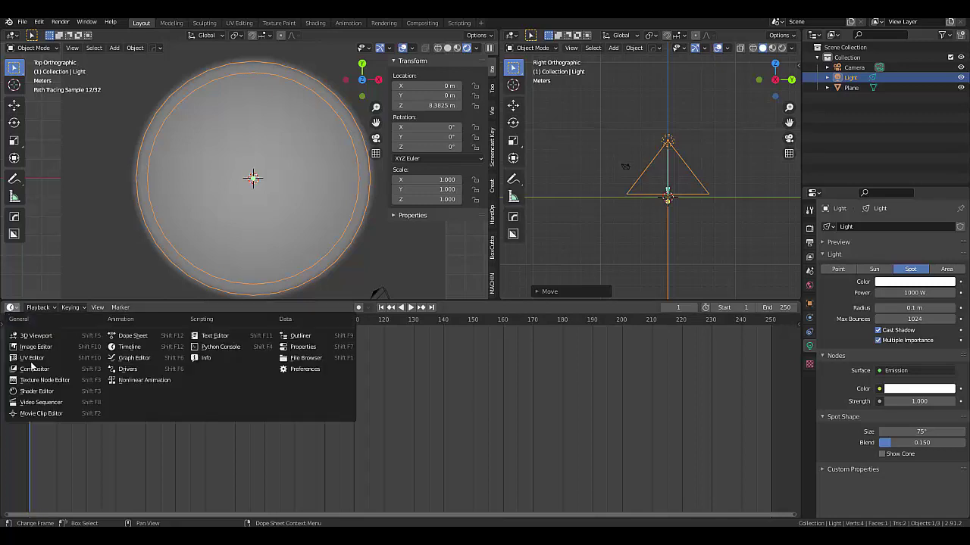
{"action": "left_click", "coordinate": [37, 391]}
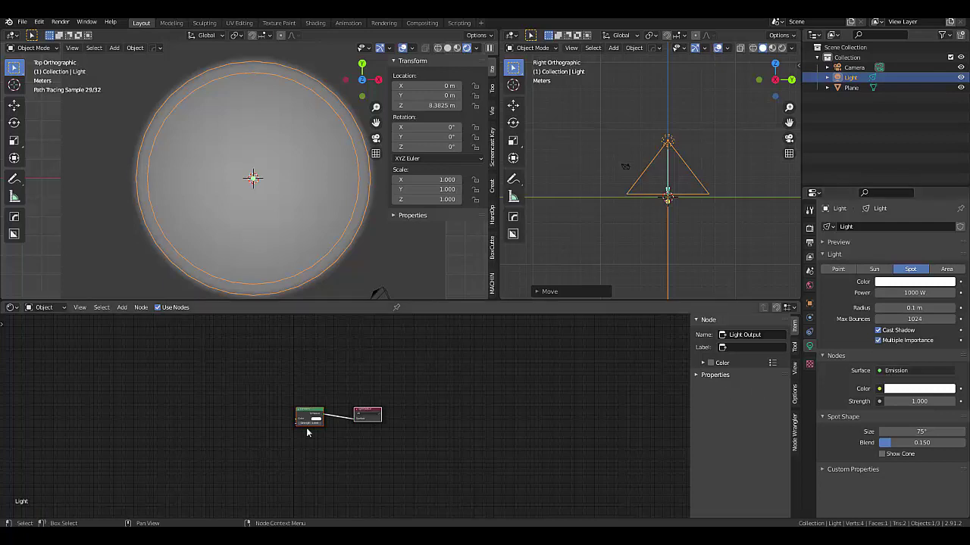
{"action": "scroll", "coordinate": [216, 431], "scroll_direction": "up", "scroll_amount": 3}
{"action": "scroll", "coordinate": [252, 391], "scroll_direction": "up", "scroll_amount": 1}
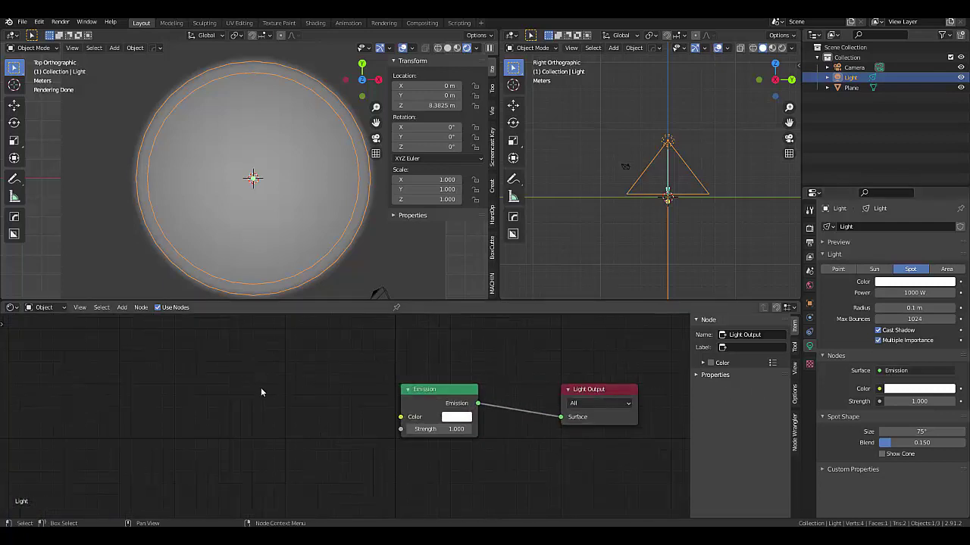
{"action": "key", "text": "shift+a"}
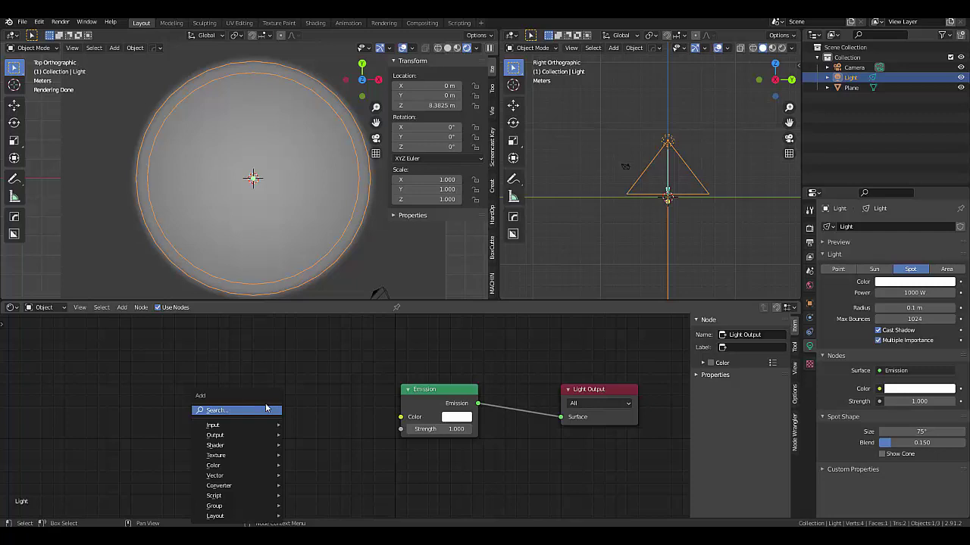
{"action": "left_click", "coordinate": [263, 412]}
{"action": "type", "text": "ima"}
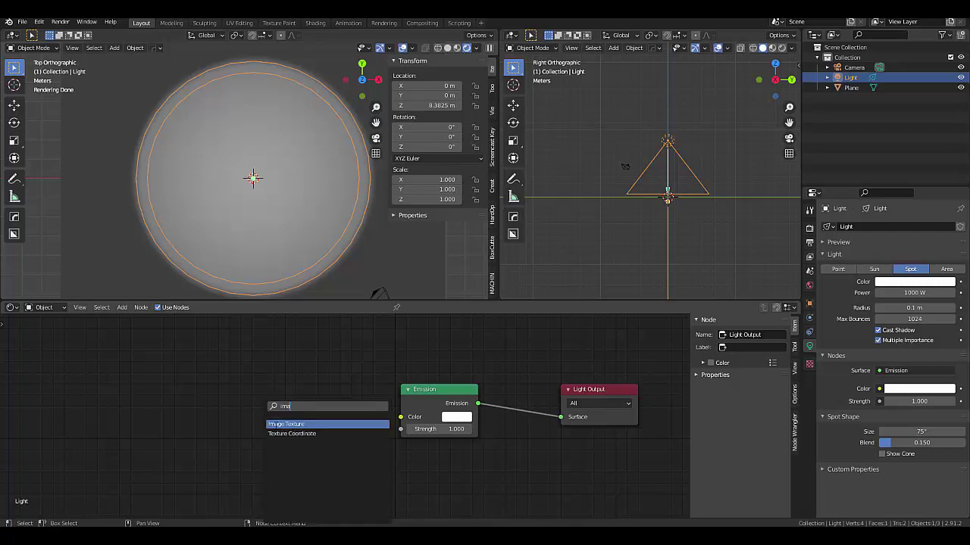
{"action": "key", "text": "Return"}
{"action": "key", "text": "Escape"}
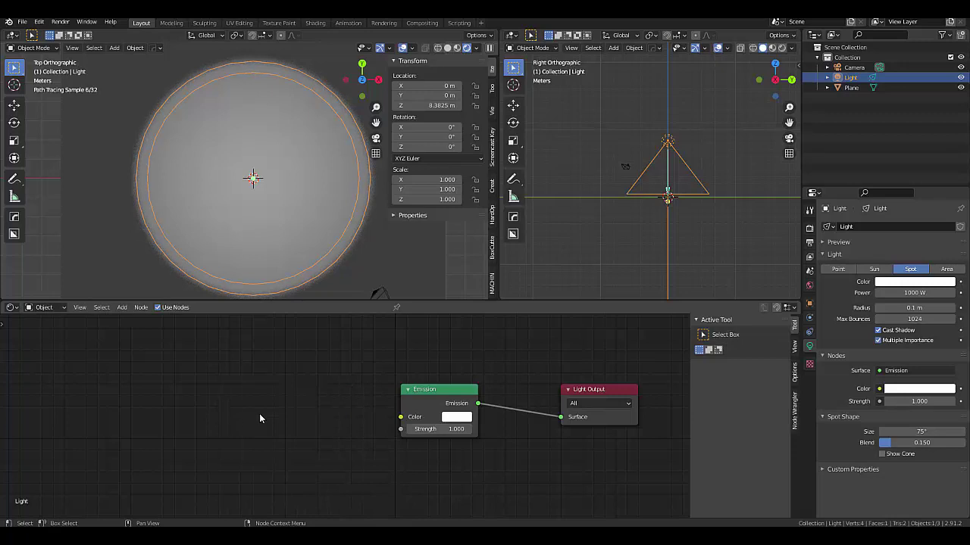
- Add an Image Texture node before the Emission node and connect its Color output to the Emission Color input
{"action": "key", "text": "shift+a"}
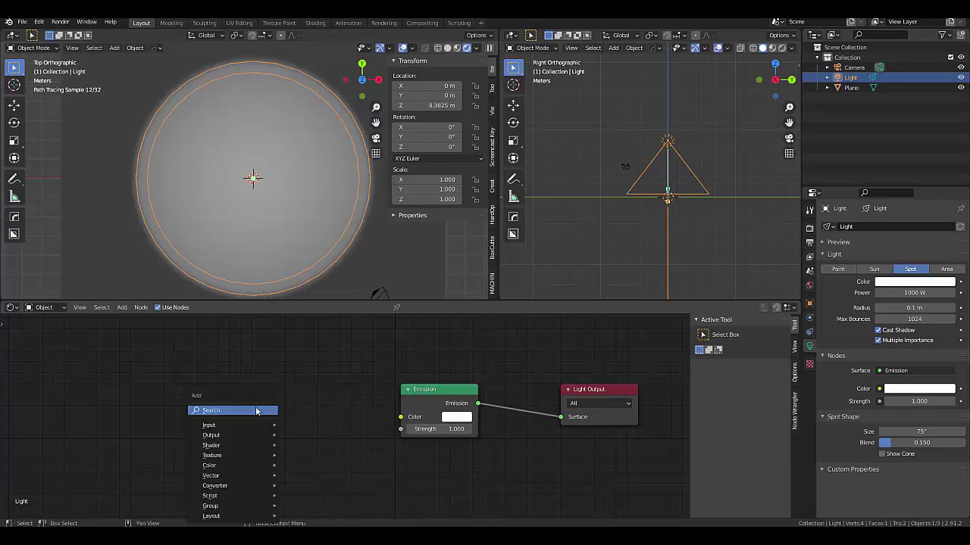
{"action": "left_click", "coordinate": [256, 410]}
{"action": "type", "text": "ima"}
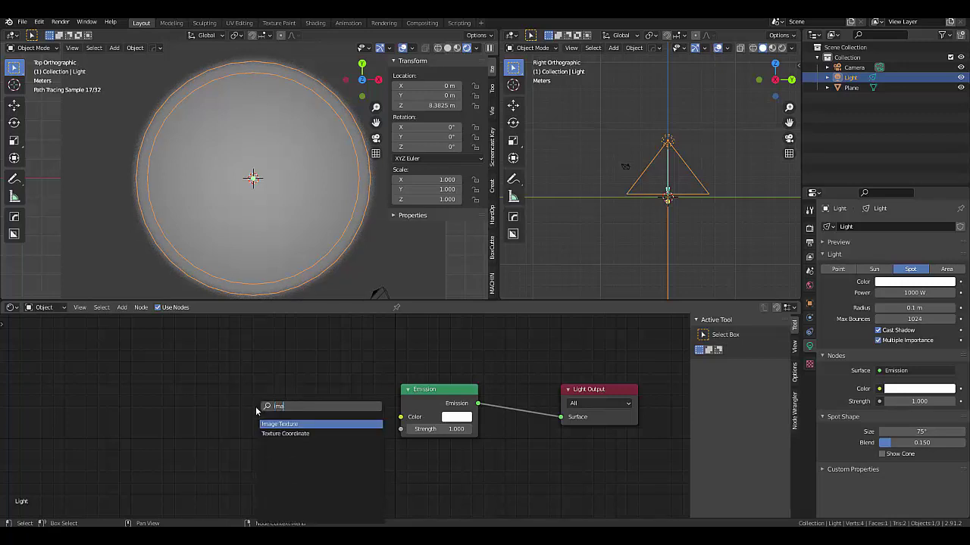
{"action": "key", "text": "Return"}
{"action": "left_click", "coordinate": [204, 383]}
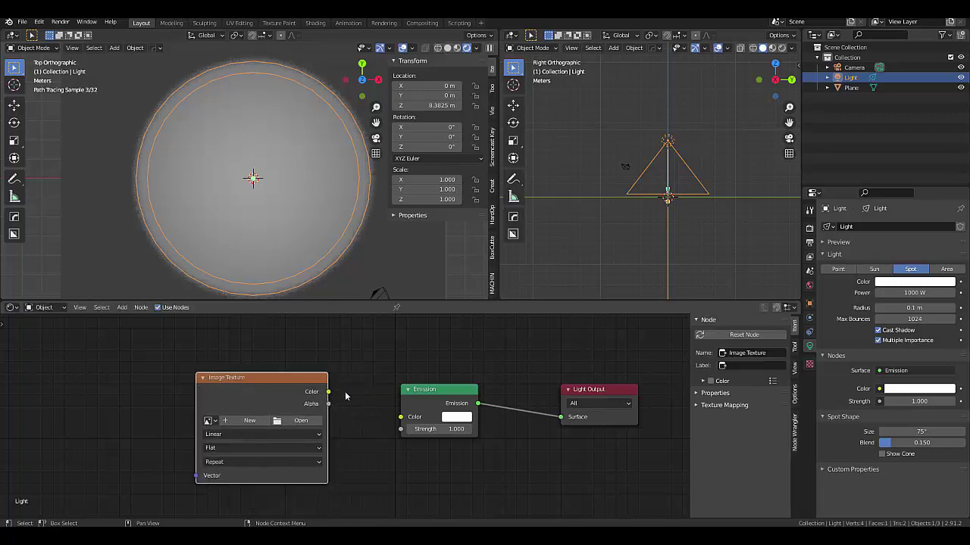
{"action": "left_click_drag", "start_coordinate": [328, 392], "coordinate": [401, 417]}
- Load batman-logo-1966-1999.jpg from the Downloads folder into the Image Texture node
{"action": "left_click", "coordinate": [301, 421]}
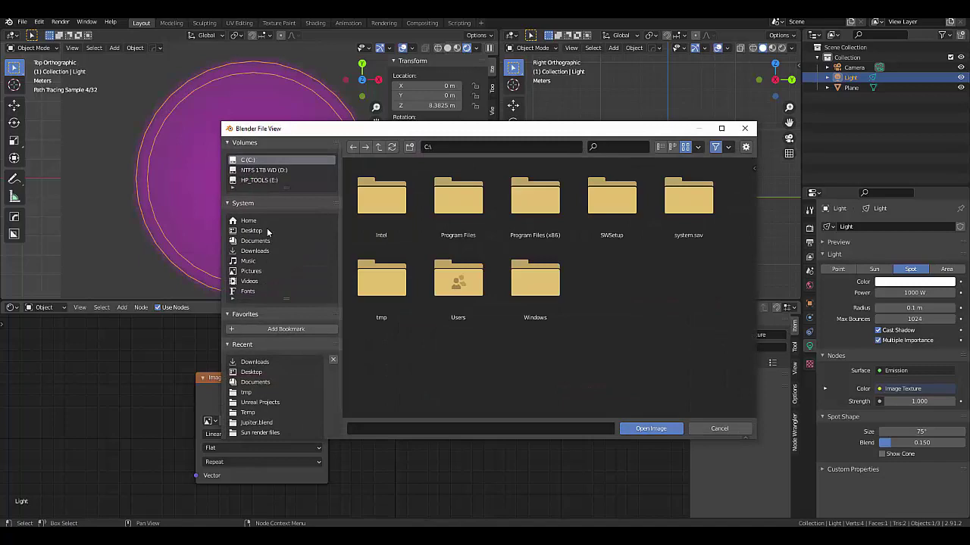
{"action": "left_click", "coordinate": [255, 250]}
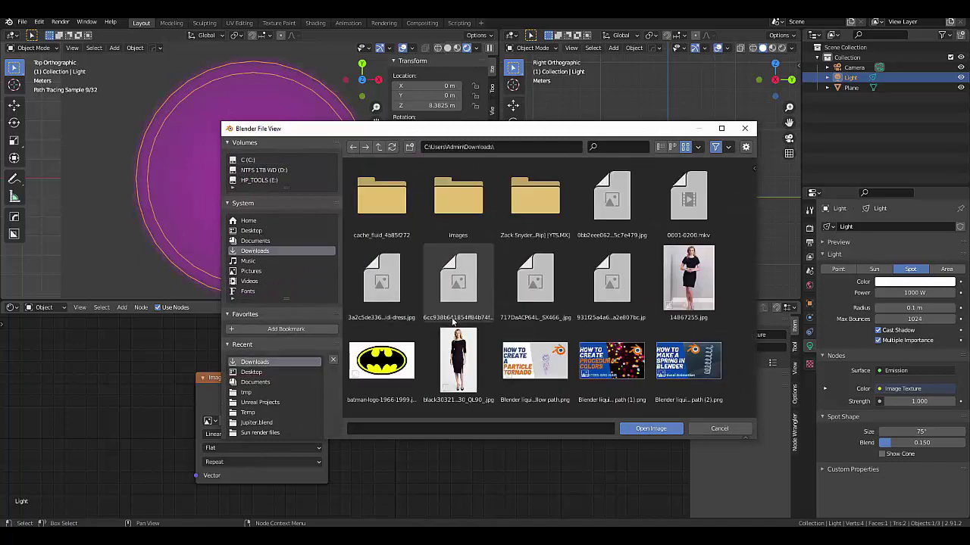
{"action": "left_click", "coordinate": [385, 366]}
{"action": "left_click", "coordinate": [649, 429]}
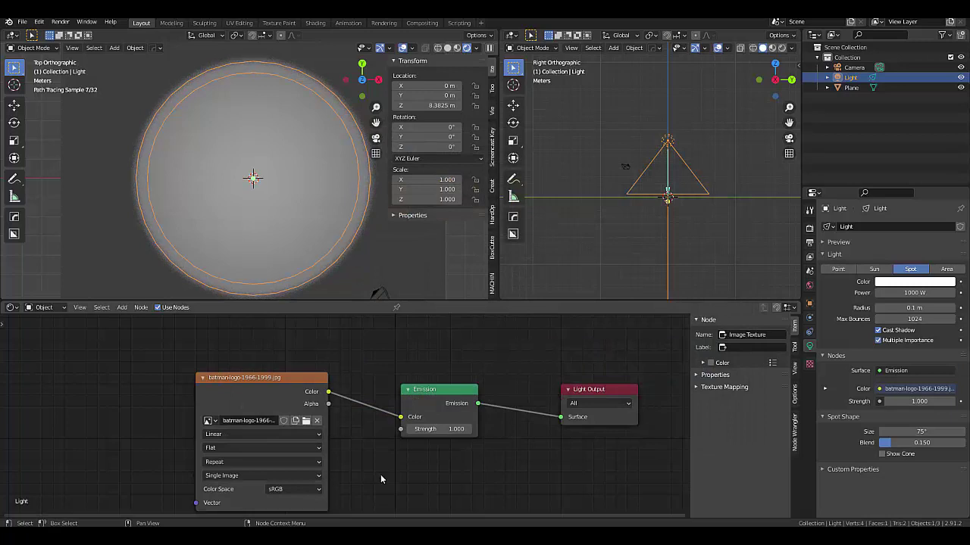
- Add a Texture Coordinate node in front of the Batman logo's Image Texture node
{"action": "scroll", "coordinate": [469, 473], "scroll_direction": "down", "scroll_amount": 2}
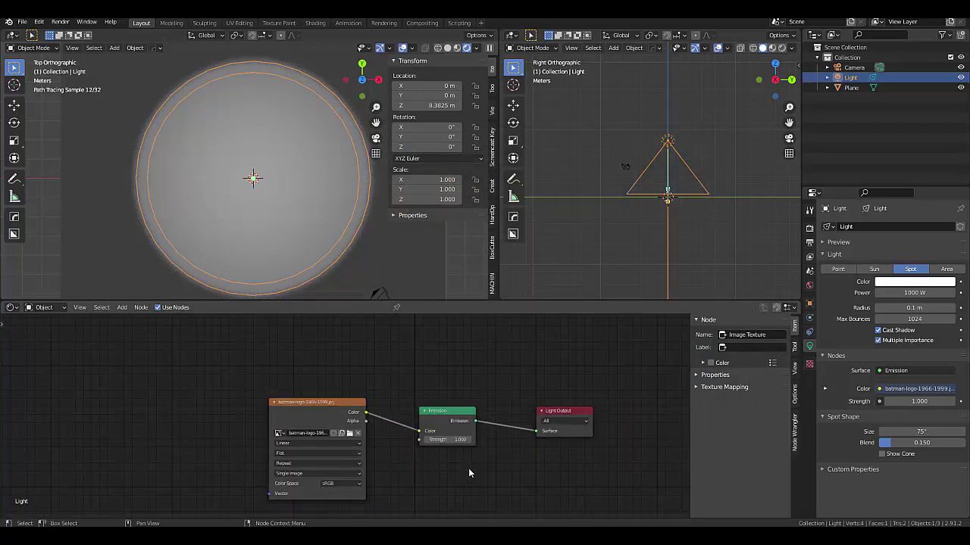
{"action": "scroll", "coordinate": [247, 470], "scroll_direction": "up", "scroll_amount": 3, "text": "ctrl"}
{"action": "scroll", "coordinate": [260, 478], "scroll_direction": "up", "scroll_amount": 2}
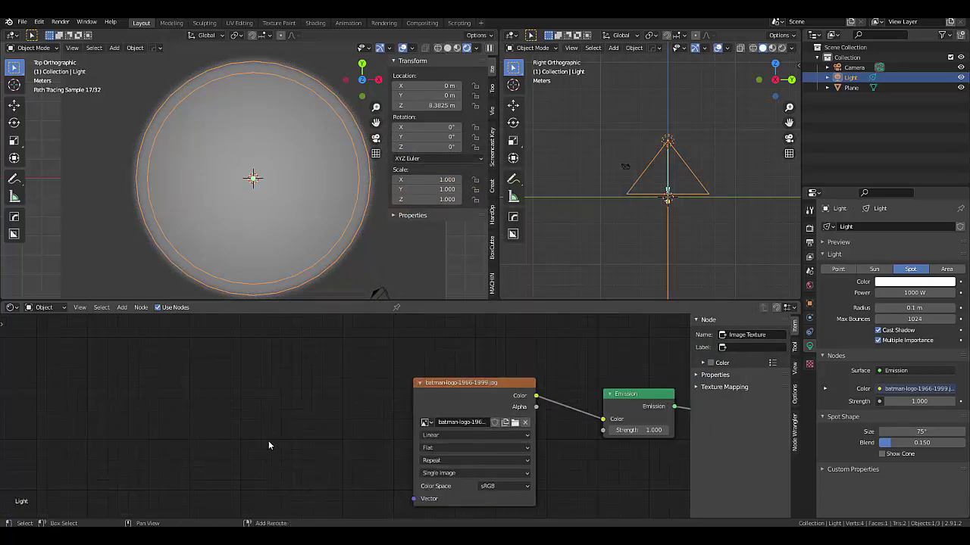
{"action": "key", "text": "shift+a"}
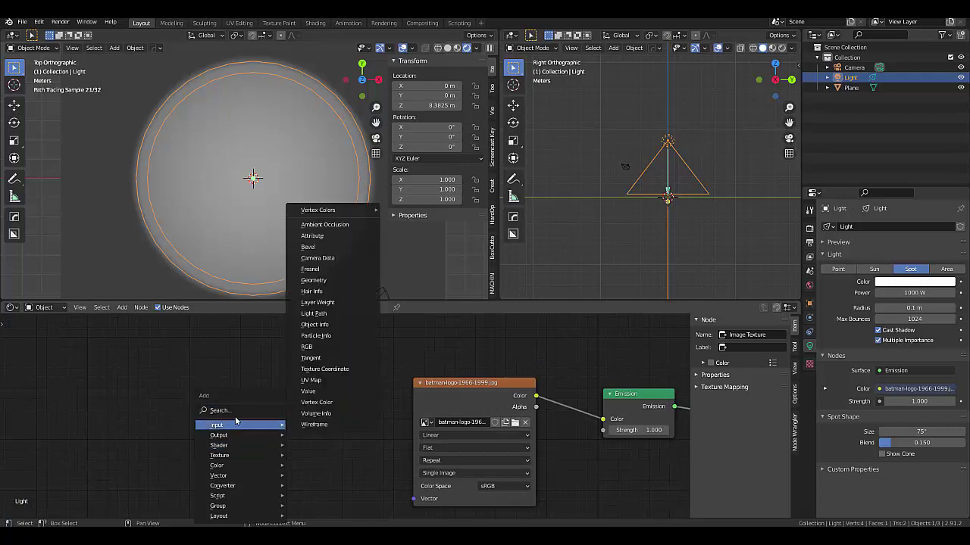
{"action": "left_click", "coordinate": [228, 411]}
{"action": "type", "text": "te"}
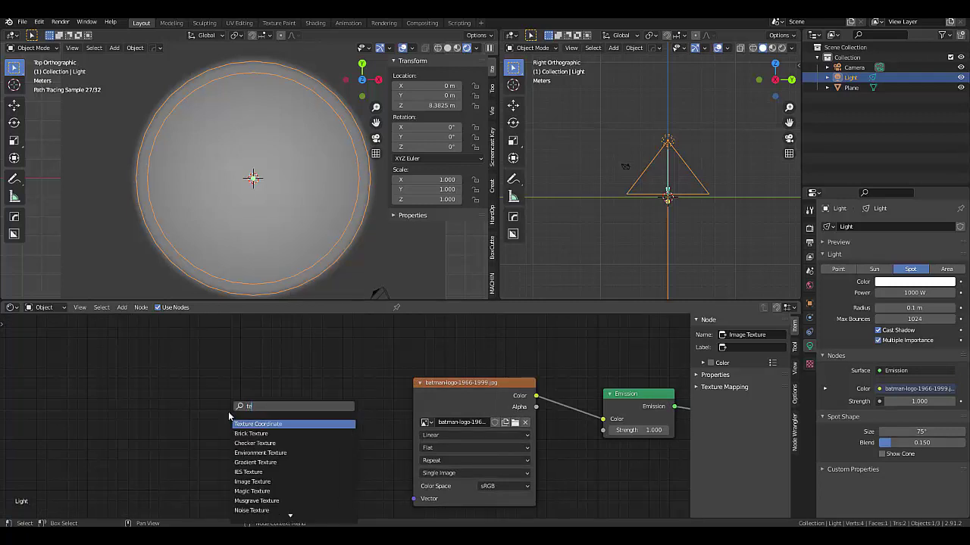
{"action": "type", "text": "r"}
{"action": "left_click", "coordinate": [256, 425]}
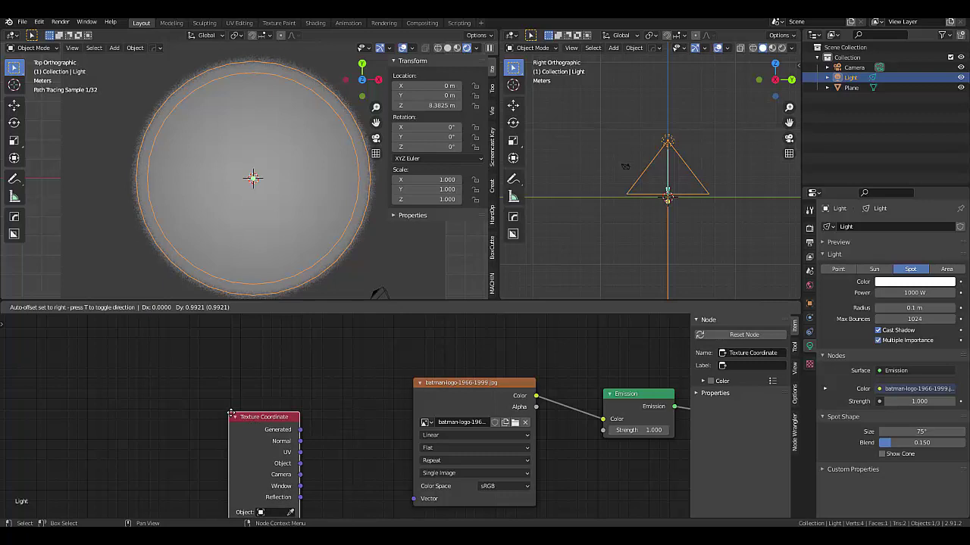
{"action": "left_click", "coordinate": [339, 414]}
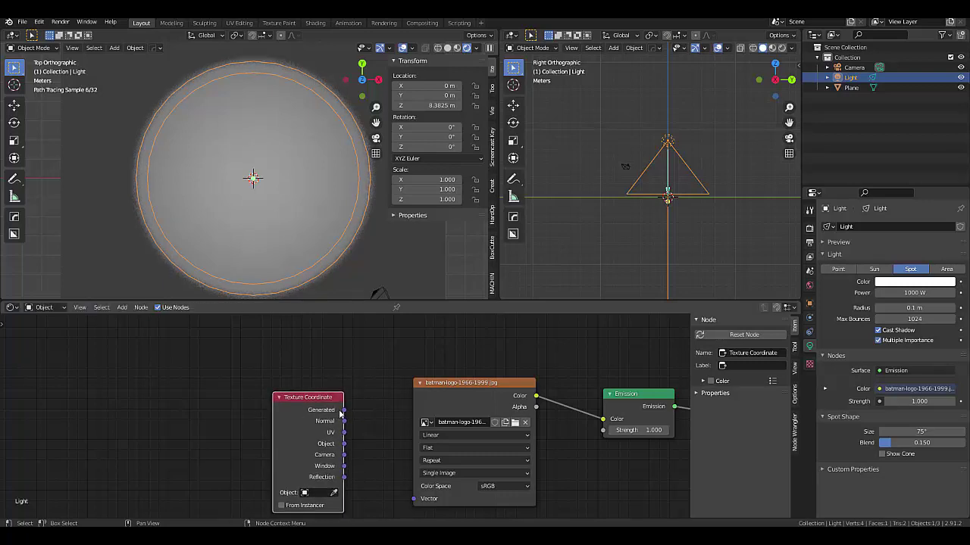
- Try the Texture Coordinate outputs from Generated through Reflection one by one as the image texture's Vector input
{"action": "left_click_drag", "start_coordinate": [344, 410], "coordinate": [413, 499]}
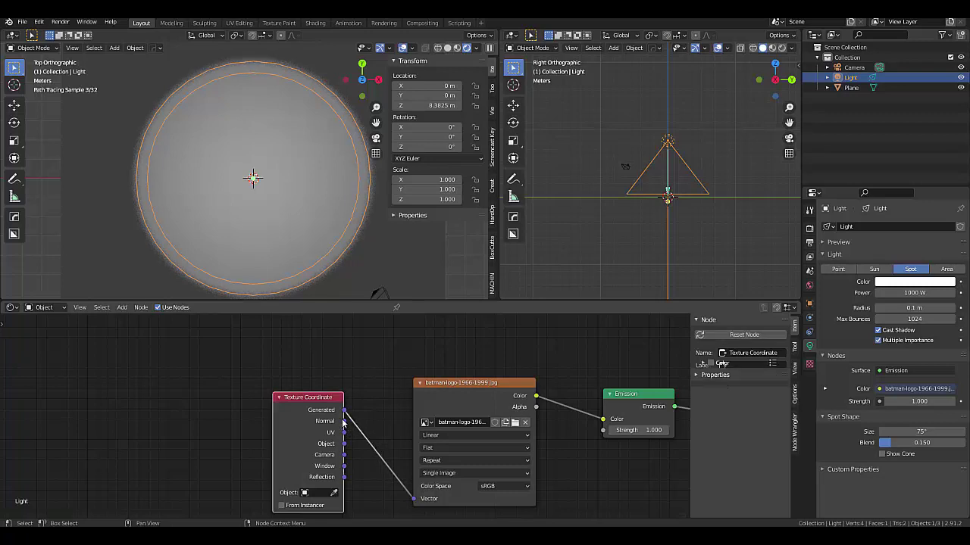
{"action": "left_click_drag", "start_coordinate": [345, 422], "coordinate": [414, 500]}
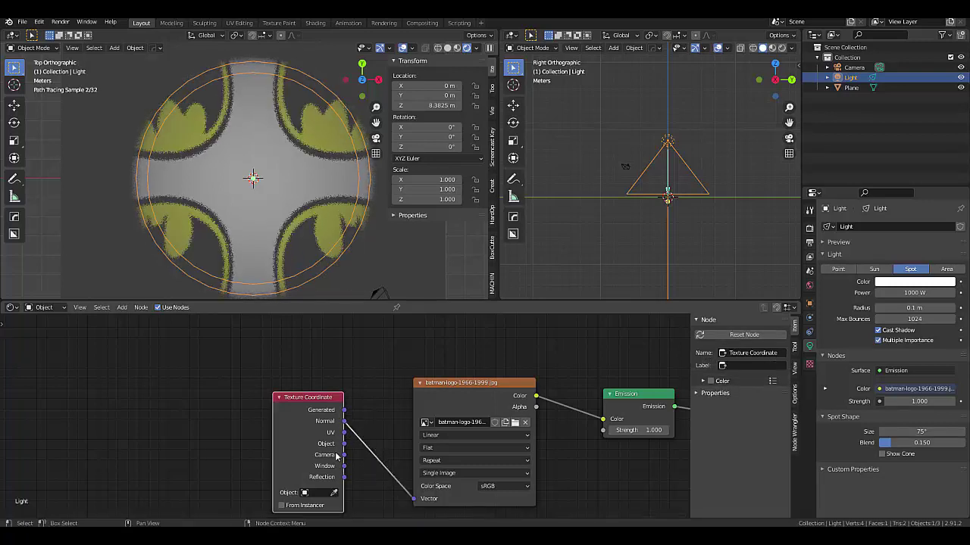
{"action": "left_click_drag", "start_coordinate": [347, 438], "coordinate": [412, 498]}
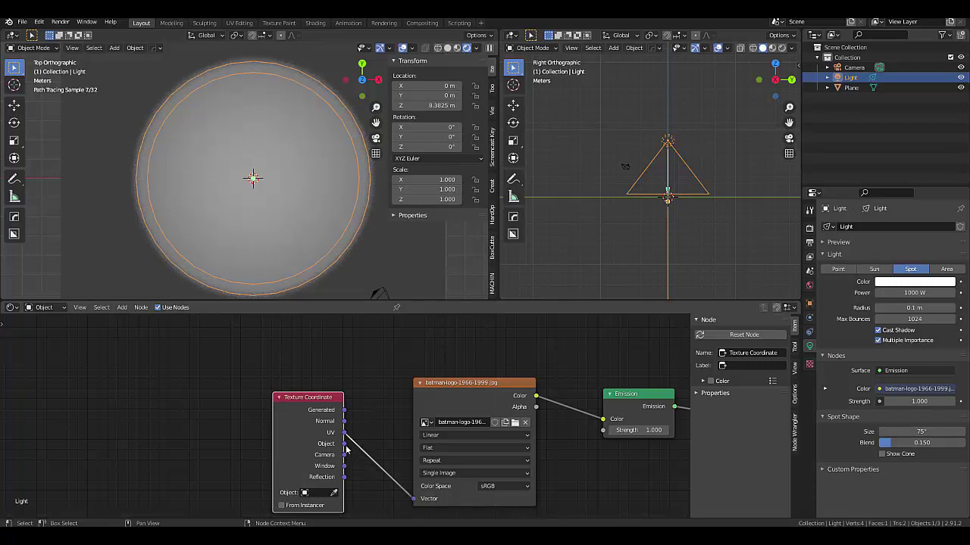
{"action": "left_click_drag", "start_coordinate": [345, 447], "coordinate": [416, 502]}
{"action": "left_click_drag", "start_coordinate": [344, 455], "coordinate": [414, 499]}
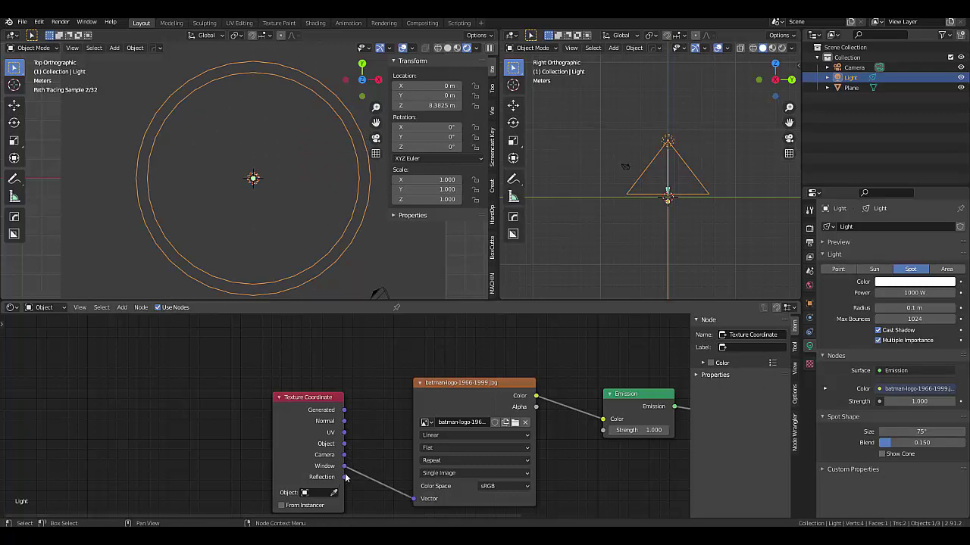
{"action": "left_click_drag", "start_coordinate": [344, 478], "coordinate": [415, 500]}
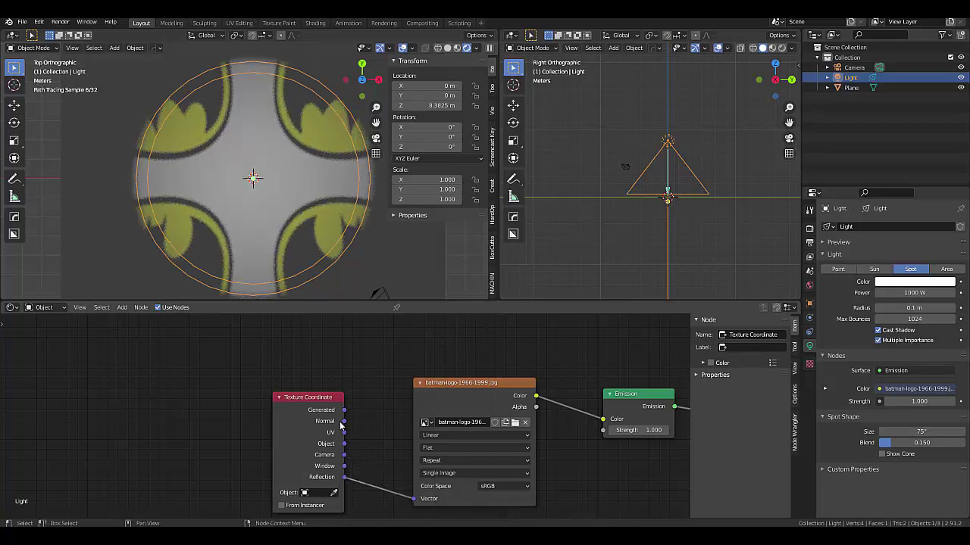
- Connect the Texture Coordinate's Normal output to the image texture's Vector input and keep Single Image as the source
{"action": "left_click_drag", "start_coordinate": [346, 425], "coordinate": [413, 500]}
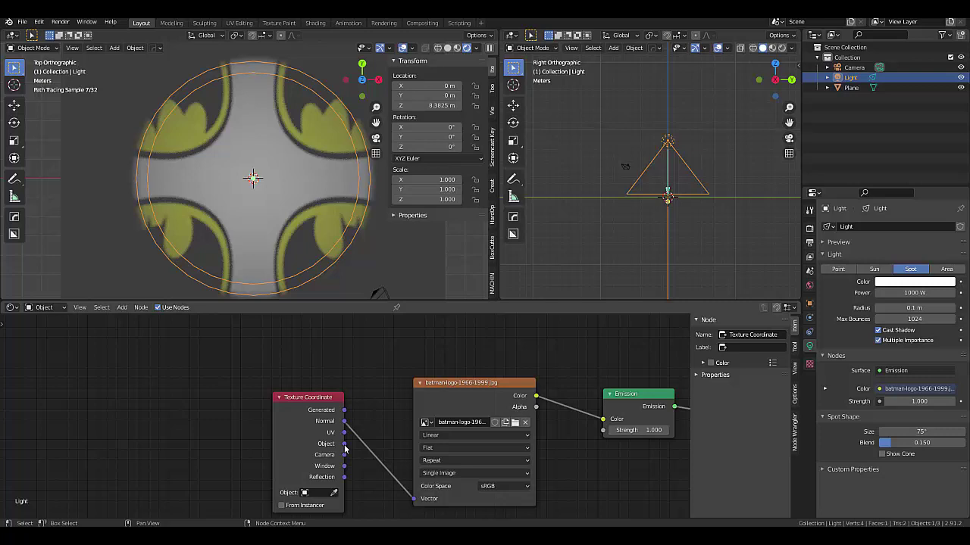
{"action": "left_click_drag", "start_coordinate": [344, 445], "coordinate": [374, 469]}
{"action": "left_click", "coordinate": [440, 473]}
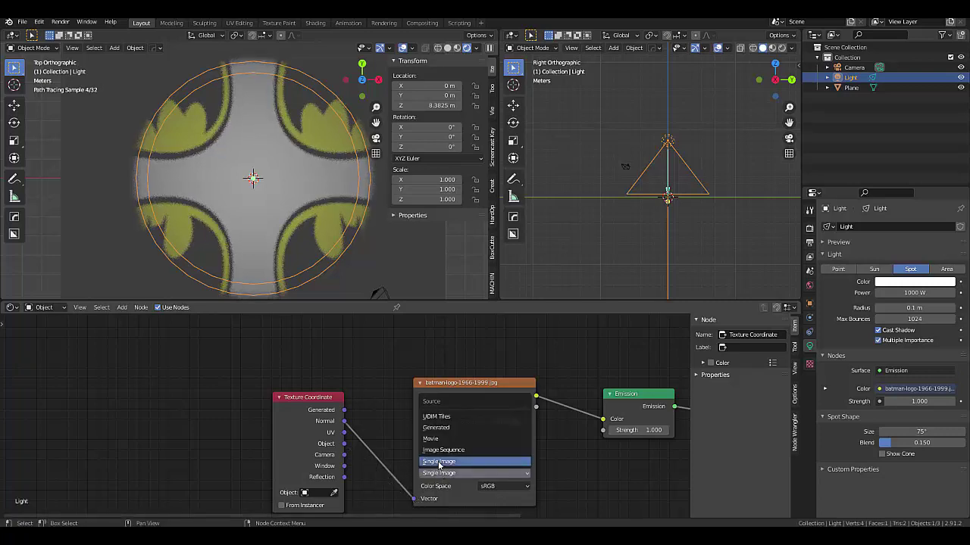
{"action": "left_click", "coordinate": [439, 462]}
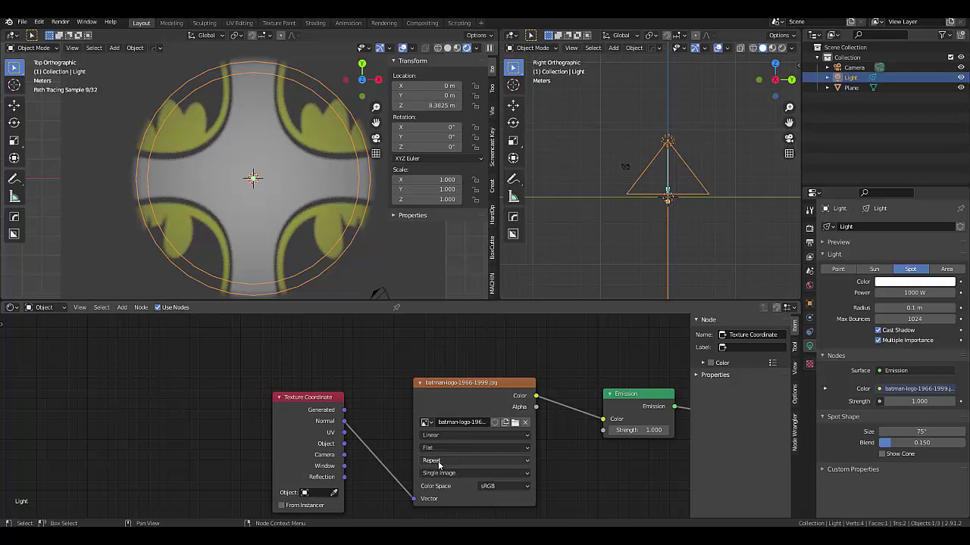
- Set the Emission strength to 10 and the image texture's extension mode to Clip
{"action": "left_click", "coordinate": [636, 430]}
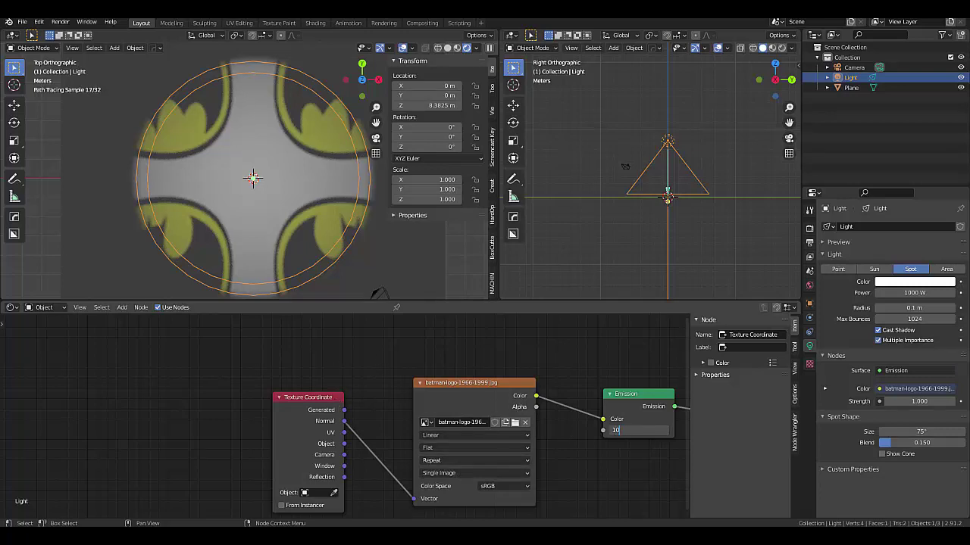
{"action": "type", "text": "10"}
{"action": "key", "text": "Return"}
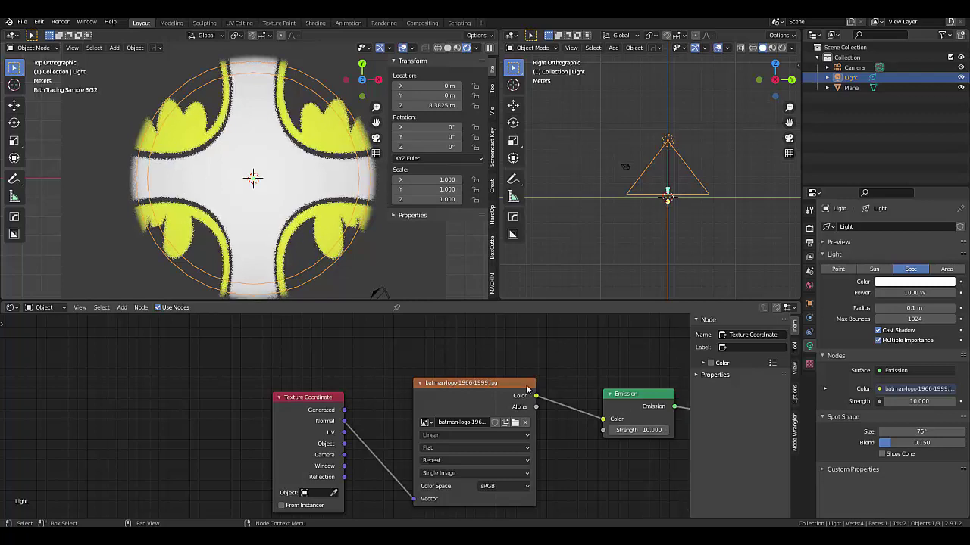
{"action": "left_click", "coordinate": [451, 463]}
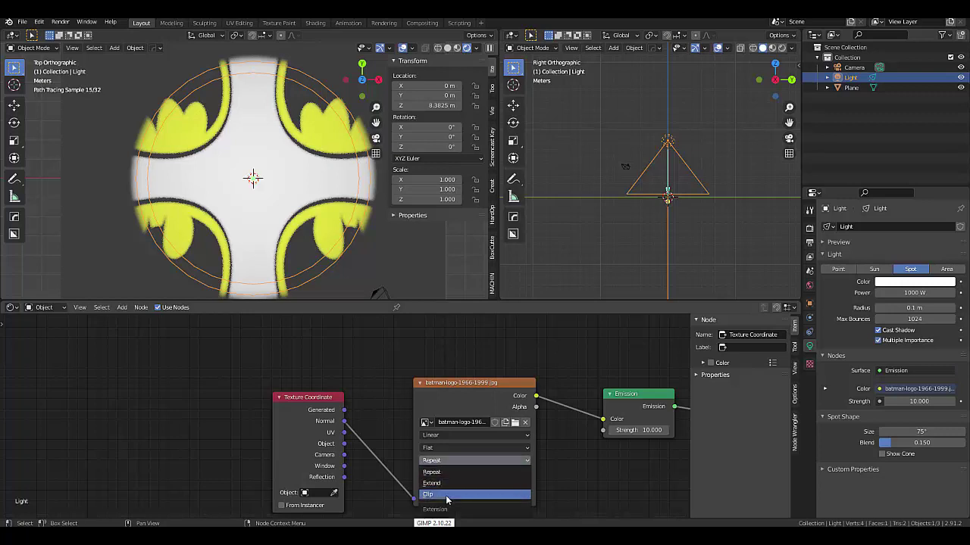
{"action": "left_click", "coordinate": [447, 499]}
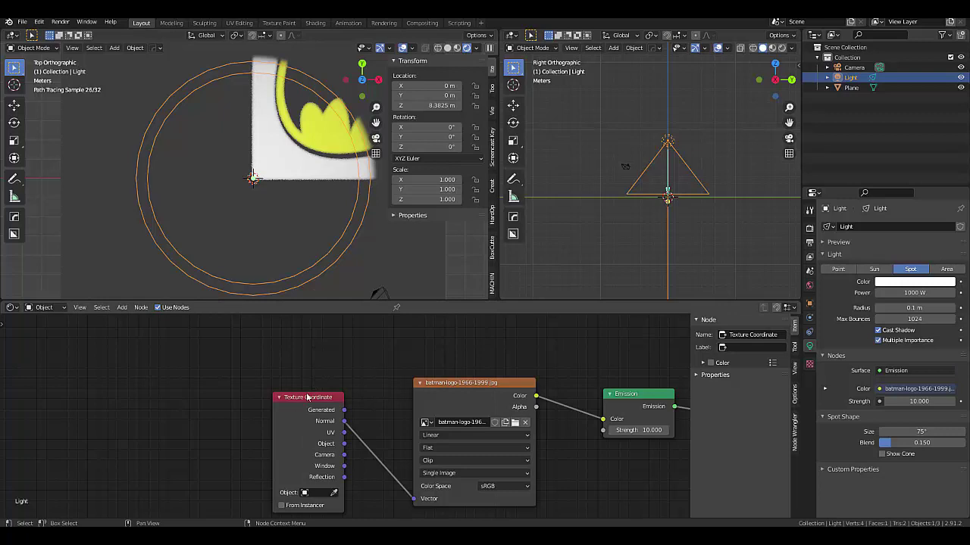
- Move the Texture Coordinate node away from the image texture and insert a Vector Math node on the link between them
{"action": "left_click_drag", "start_coordinate": [305, 397], "coordinate": [198, 393]}
{"action": "key", "text": "Home"}
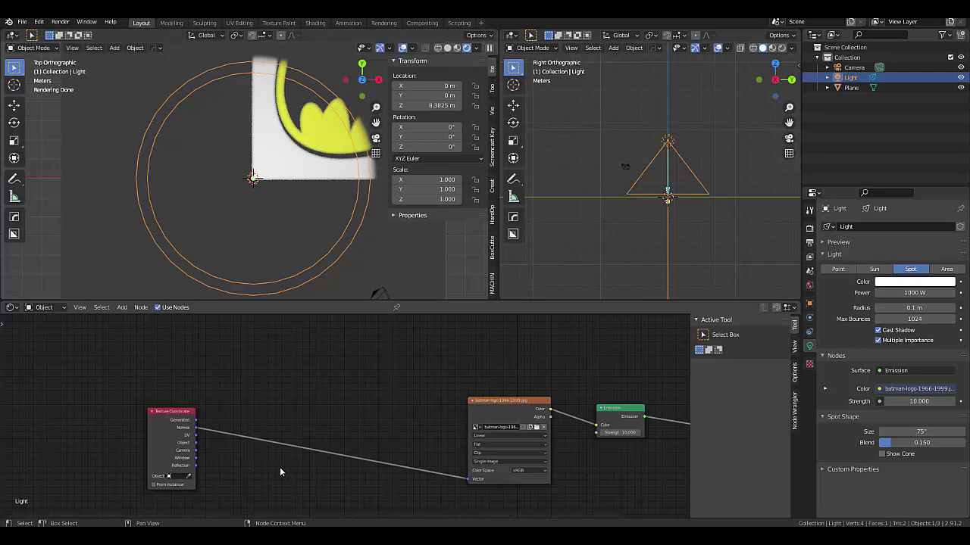
{"action": "key", "text": "shift+a"}
{"action": "mouse_move", "coordinate": [253, 477]}
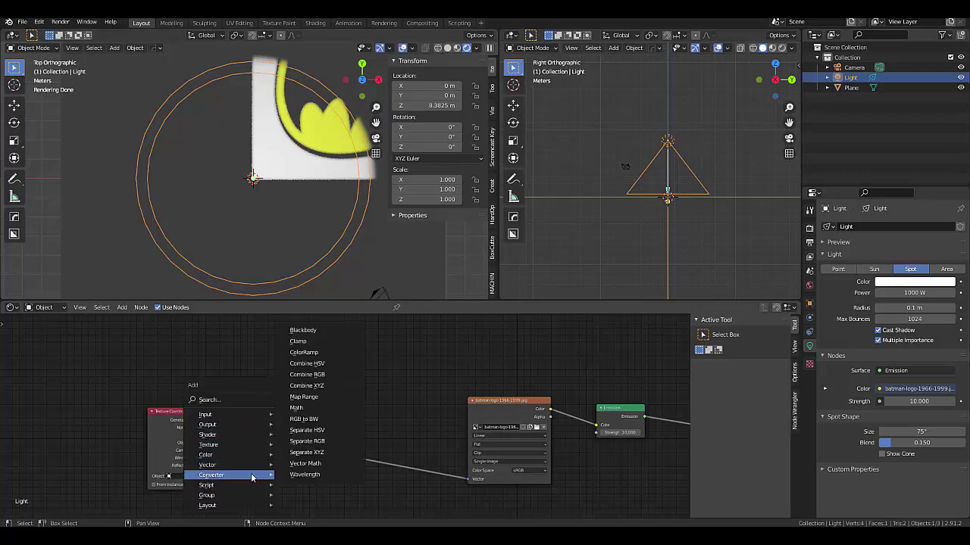
{"action": "left_click", "coordinate": [303, 465]}
{"action": "left_click", "coordinate": [245, 434]}
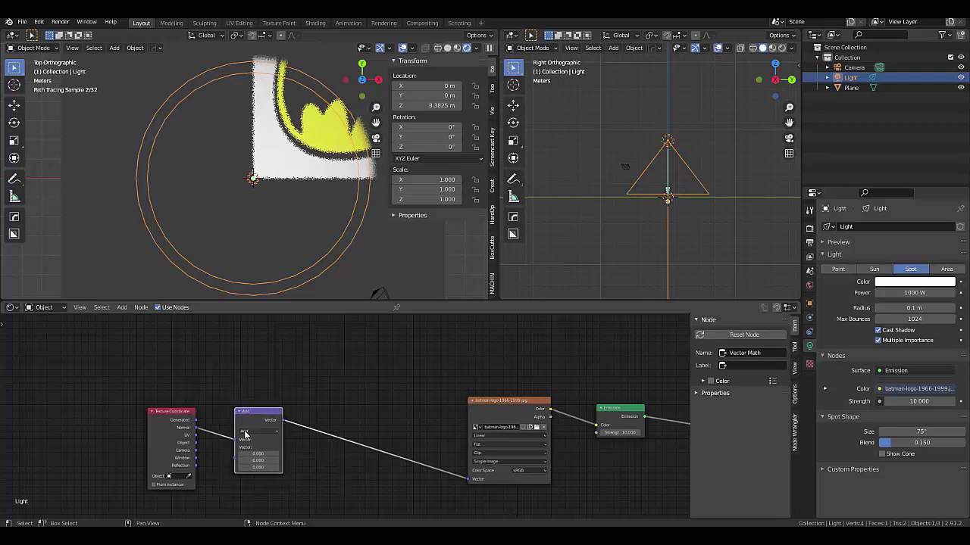
- Set all three vector components of the Add node to 0.5
{"action": "scroll", "coordinate": [243, 431], "scroll_direction": "up", "scroll_amount": 3}
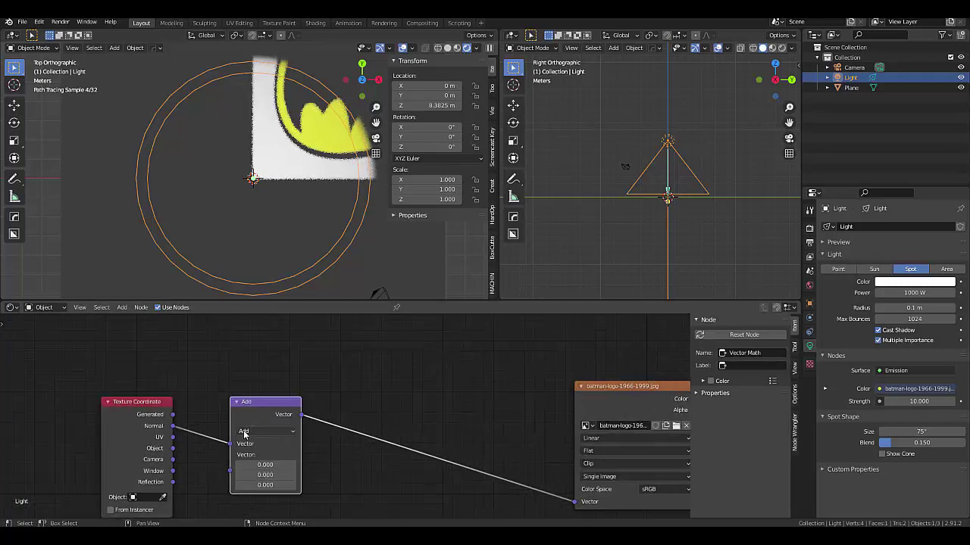
{"action": "left_click", "coordinate": [267, 468]}
{"action": "type", "text": "0.7"}
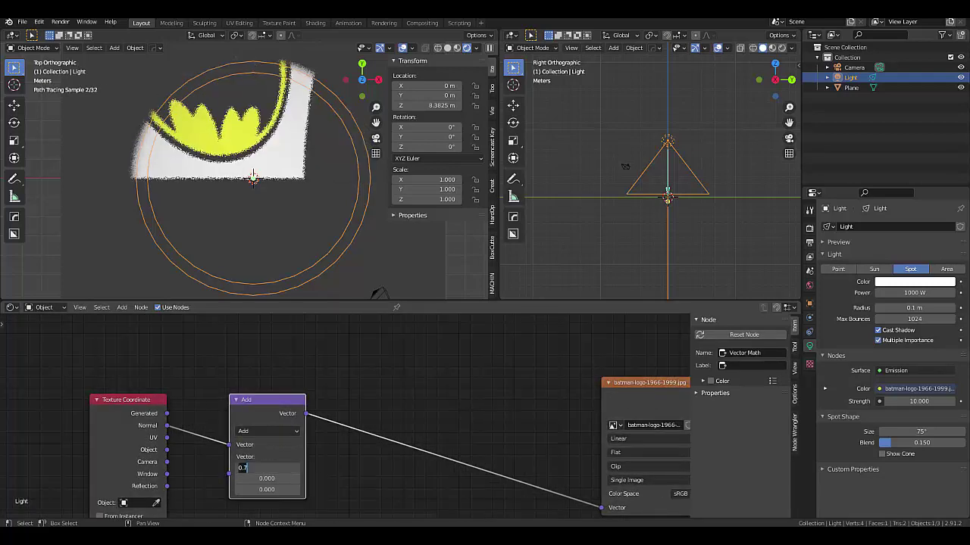
{"action": "key", "text": "BackSpace"}
{"action": "key", "text": "BackSpace"}
{"action": "type", "text": ".5"}
{"action": "key", "text": "Tab"}
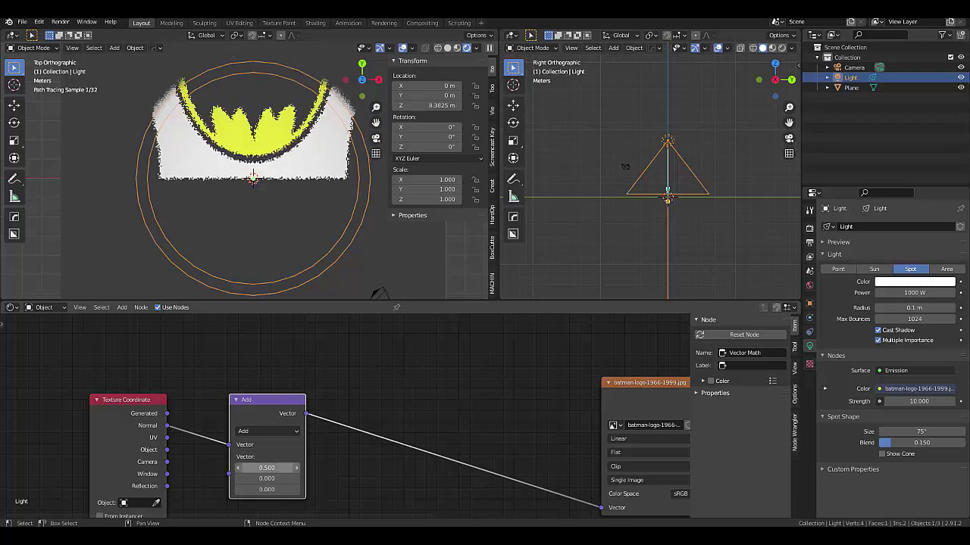
{"action": "type", "text": "0.0"}
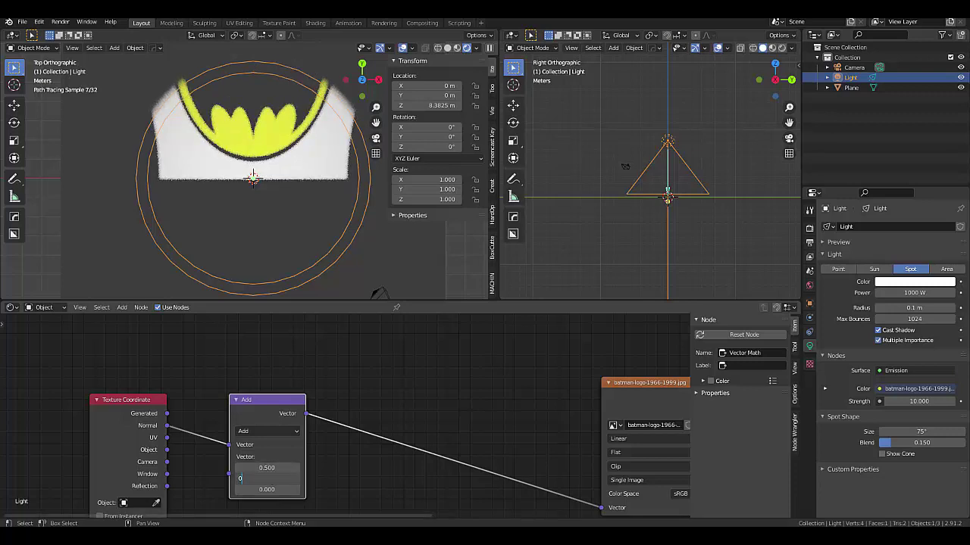
{"action": "key", "text": "Tab"}
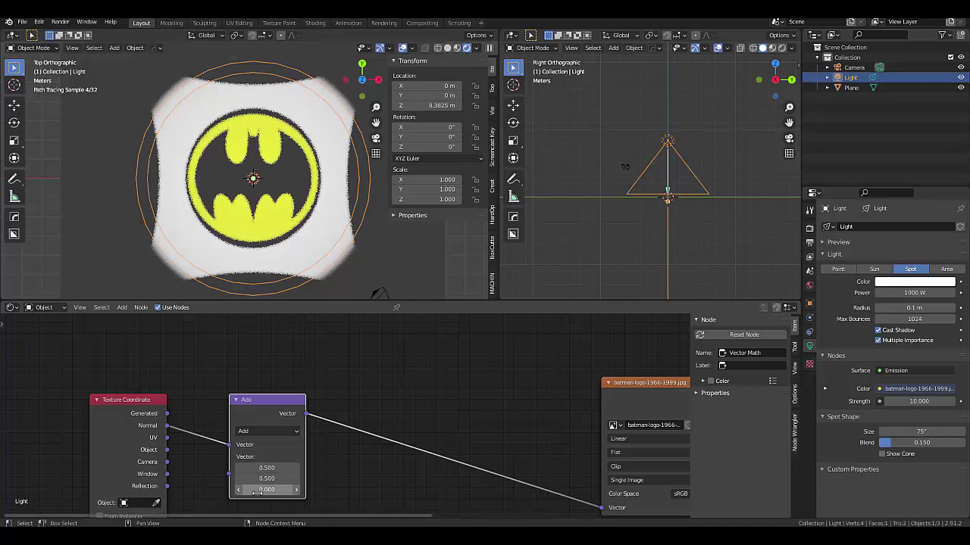
{"action": "type", "text": "0.5"}
{"action": "key", "text": "Return"}
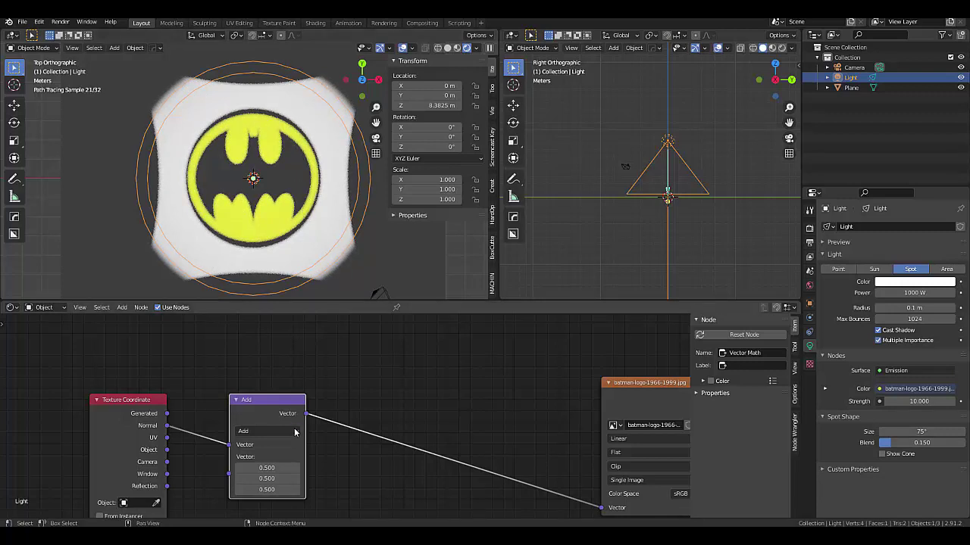
- Insert a second Vector Math node on the link between the Add node and the image texture
{"action": "key", "text": "shift+a"}
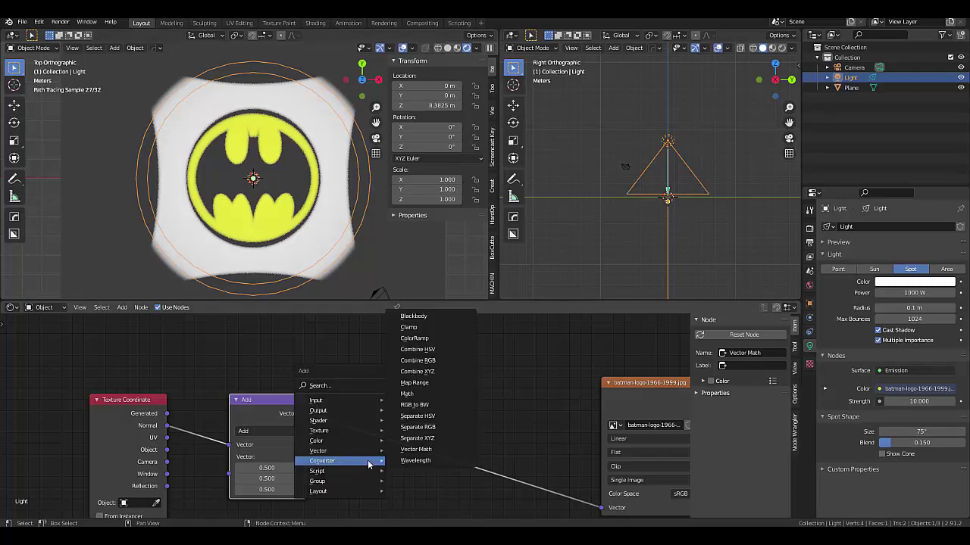
{"action": "left_click", "coordinate": [415, 449]}
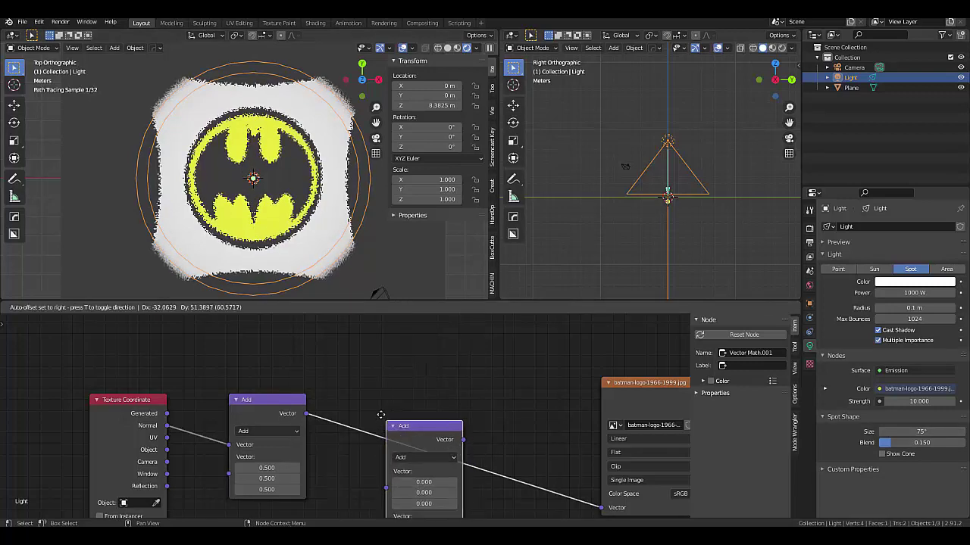
{"action": "left_click", "coordinate": [382, 418]}
{"action": "scroll", "coordinate": [377, 373], "scroll_direction": "down", "scroll_amount": 2}
{"action": "scroll", "coordinate": [391, 472], "scroll_direction": "up", "scroll_amount": 1}
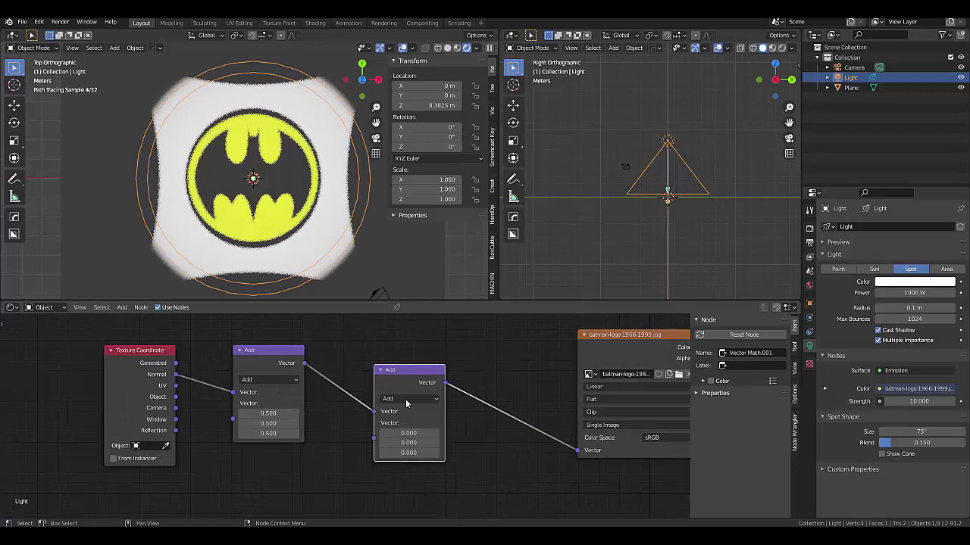
- Switch the second Vector Math node to Scale with a factor of 0.6 and set the Add node's X to 0.83 and Y to 0.82
{"action": "left_click", "coordinate": [396, 399]}
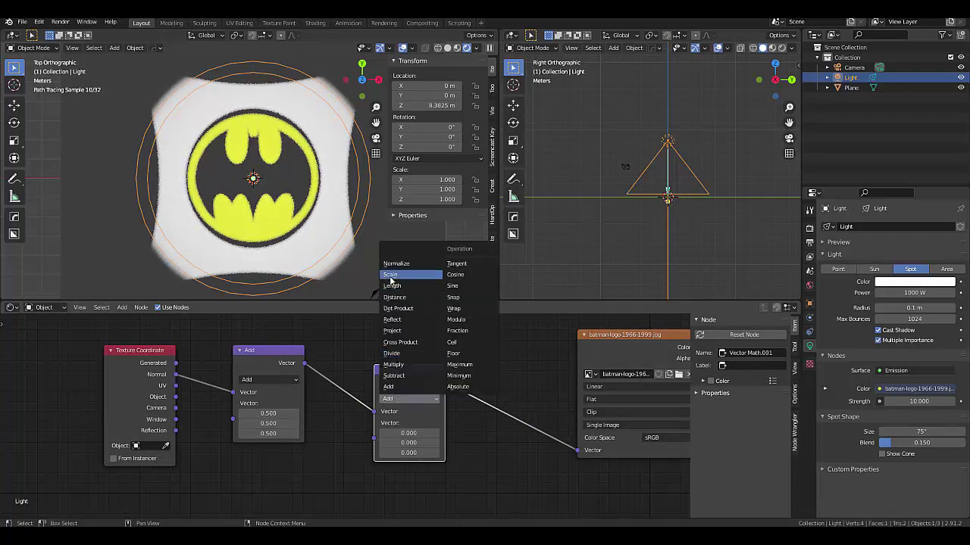
{"action": "left_click", "coordinate": [395, 279]}
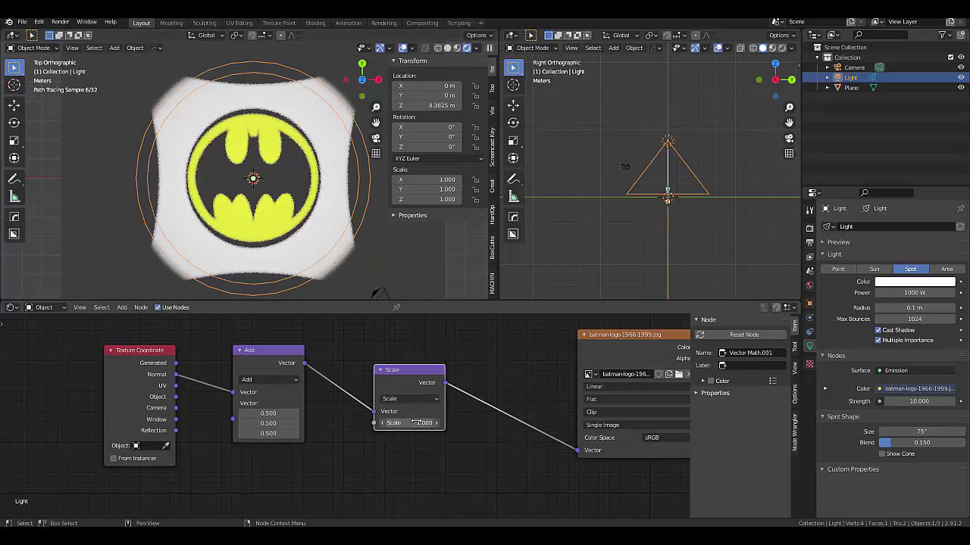
{"action": "mouse_move", "coordinate": [409, 423]}
{"action": "left_mouse_down"}
{"action": "mouse_move", "coordinate": [329, 423]}
{"action": "mouse_move", "coordinate": [397, 422]}
{"action": "left_mouse_up"}
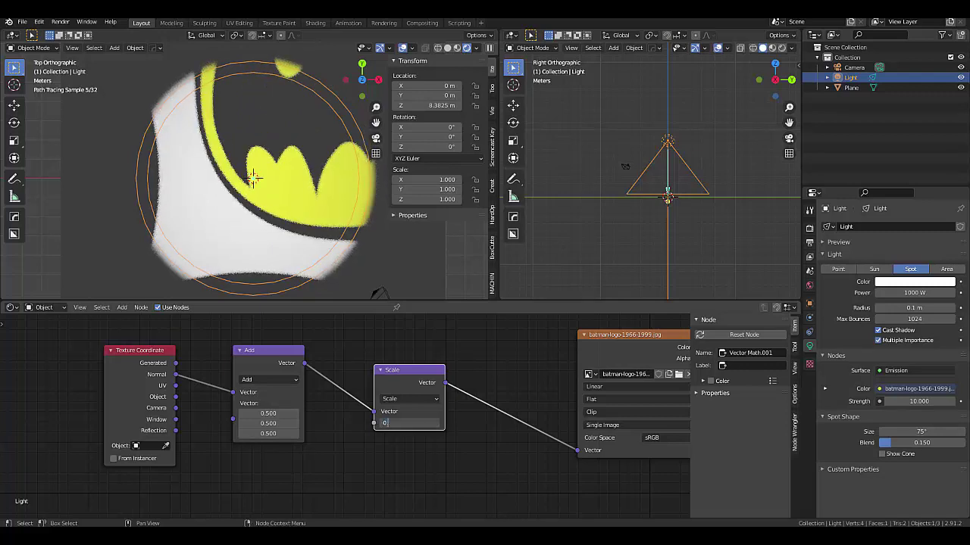
{"action": "type", "text": ".6"}
{"action": "key", "text": "Return"}
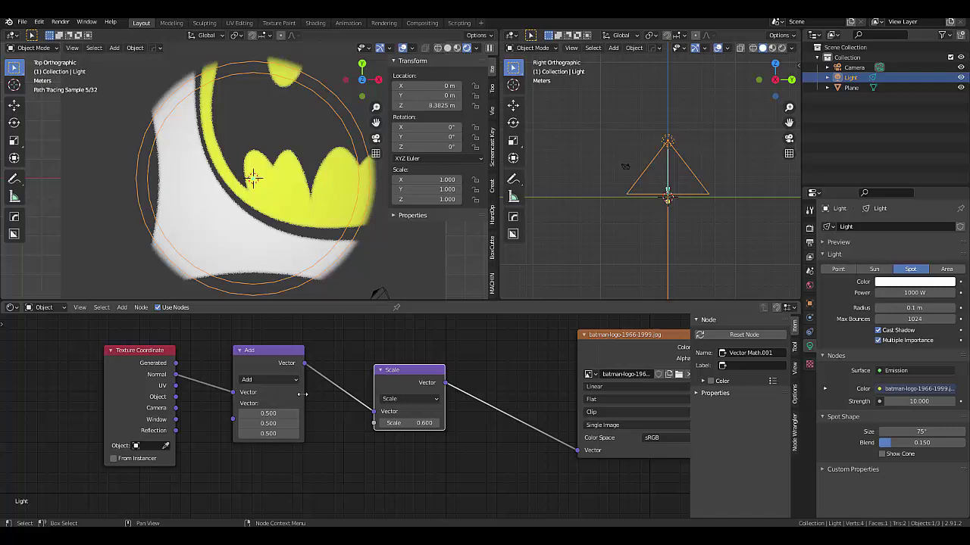
{"action": "left_click_drag", "start_coordinate": [268, 412], "coordinate": [303, 423]}
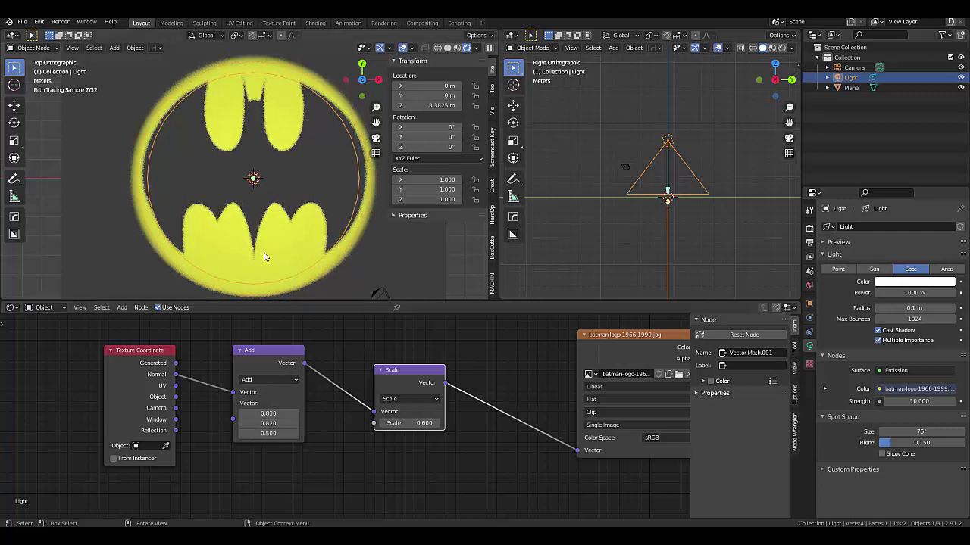
- Try tilting the spot light with a free rotation in a perspective view of the projection
{"action": "scroll", "coordinate": [267, 256], "scroll_direction": "down", "scroll_amount": 3}
{"action": "middle_click_drag", "start_coordinate": [266, 256], "coordinate": [179, 147]}
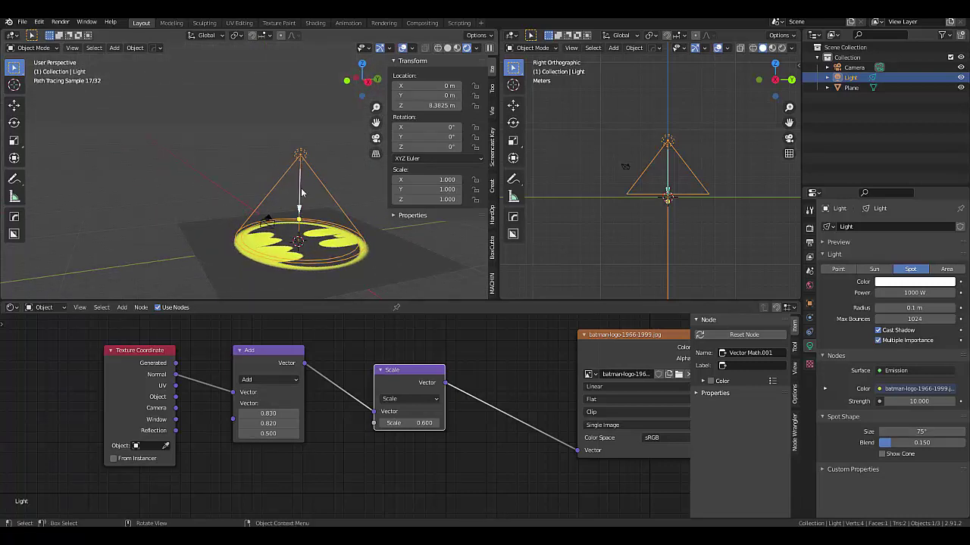
{"action": "key", "text": "r"}
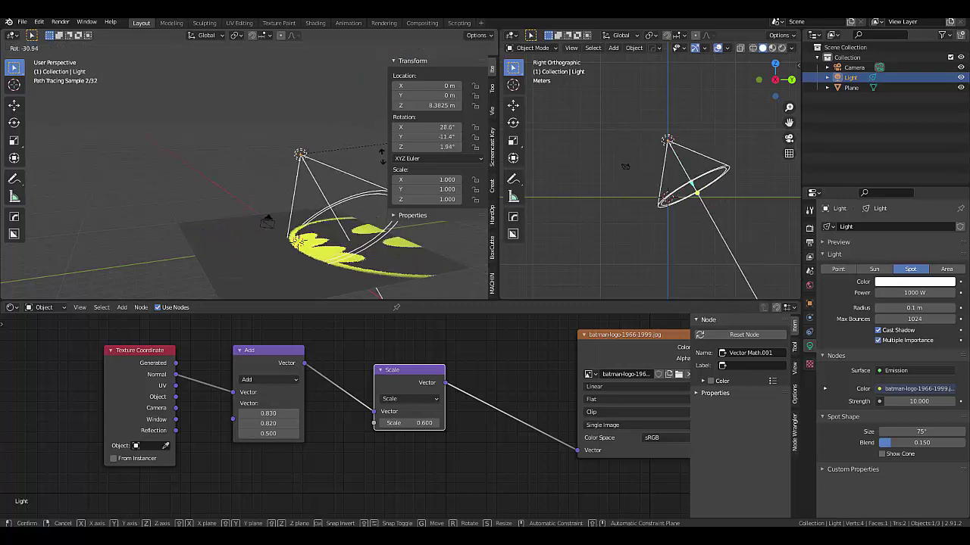
{"action": "right_click", "coordinate": [368, 245]}
- Add a second plane mesh at the origin and rotate it 90° about the X axis
{"action": "mouse_move", "coordinate": [368, 244]}
{"action": "middle_mouse_down"}
{"action": "mouse_move", "coordinate": [347, 235]}
{"action": "mouse_move", "coordinate": [359, 221]}
{"action": "middle_mouse_up"}
{"action": "key", "text": "shift+a"}
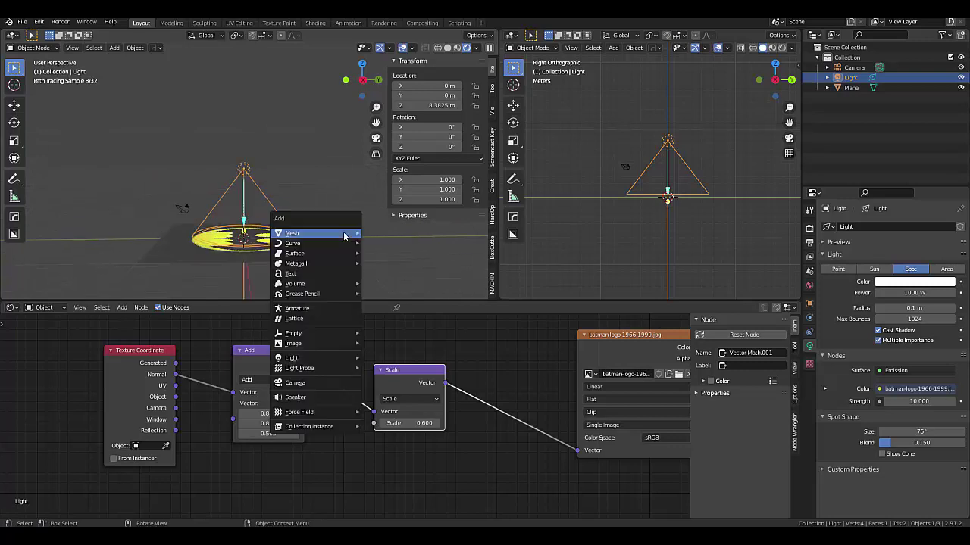
{"action": "mouse_move", "coordinate": [346, 232]}
{"action": "left_click", "coordinate": [387, 234]}
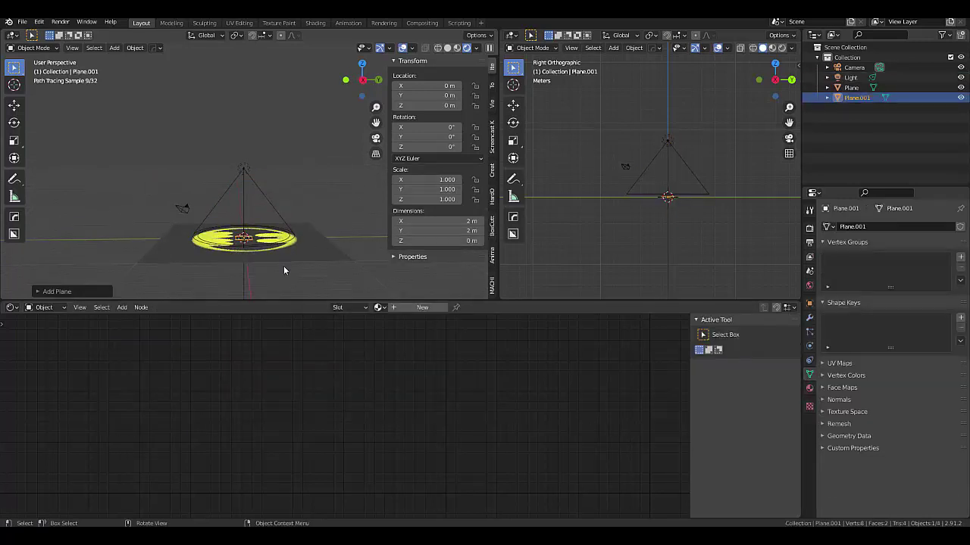
{"action": "type", "text": "rx90"}
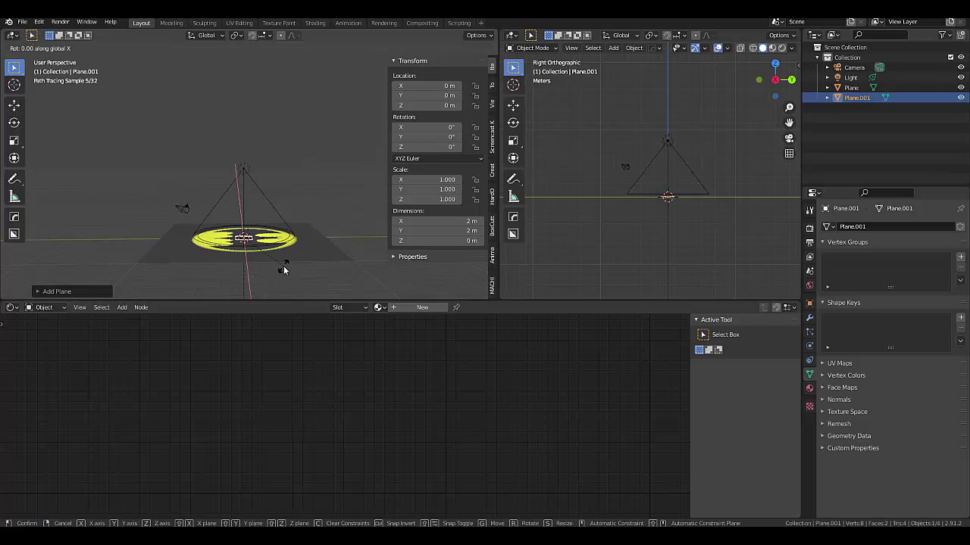
{"action": "key", "text": "Return"}
- Scale the upright plane by 20 and move it about 9.54 m along the Y axis
{"action": "type", "text": "s"}
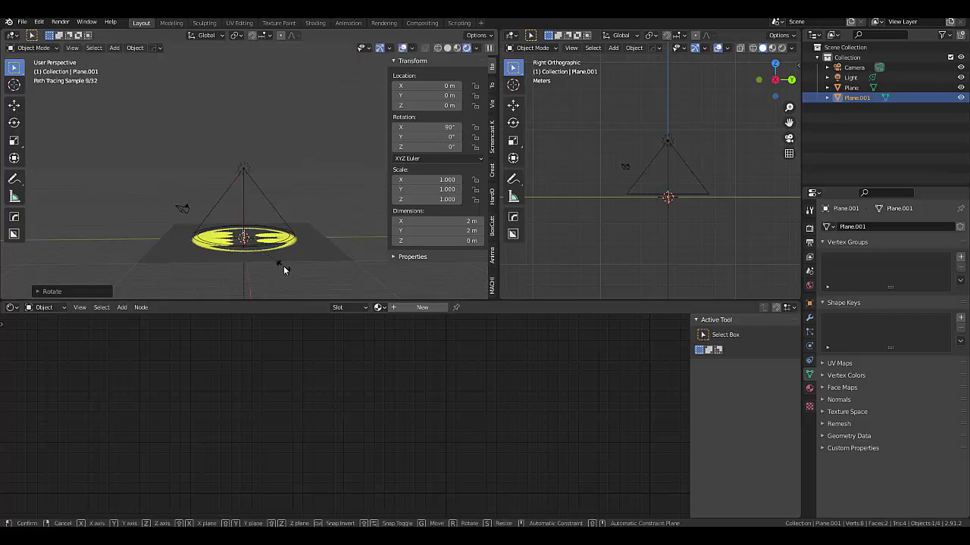
{"action": "type", "text": "20"}
{"action": "key", "text": "Return"}
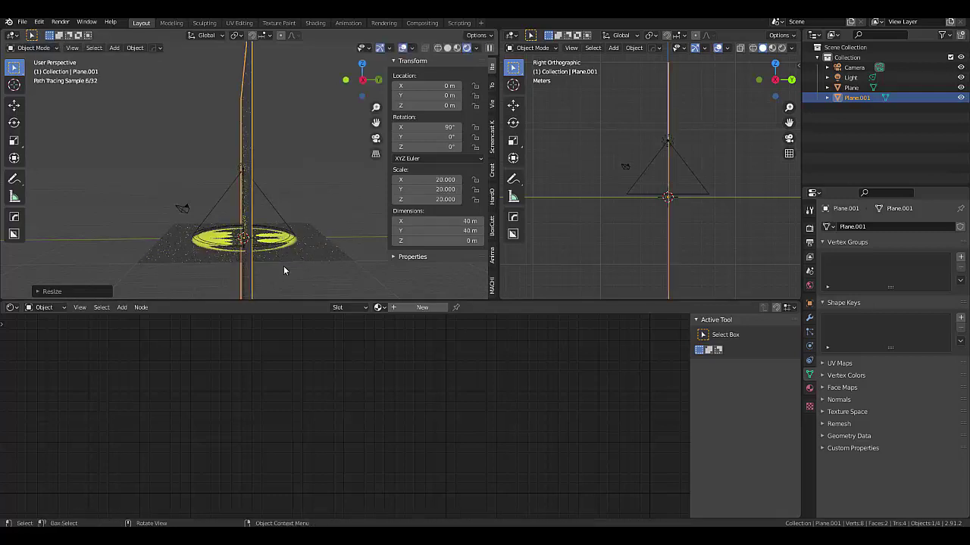
{"action": "key", "text": "g"}
{"action": "key", "text": "x"}
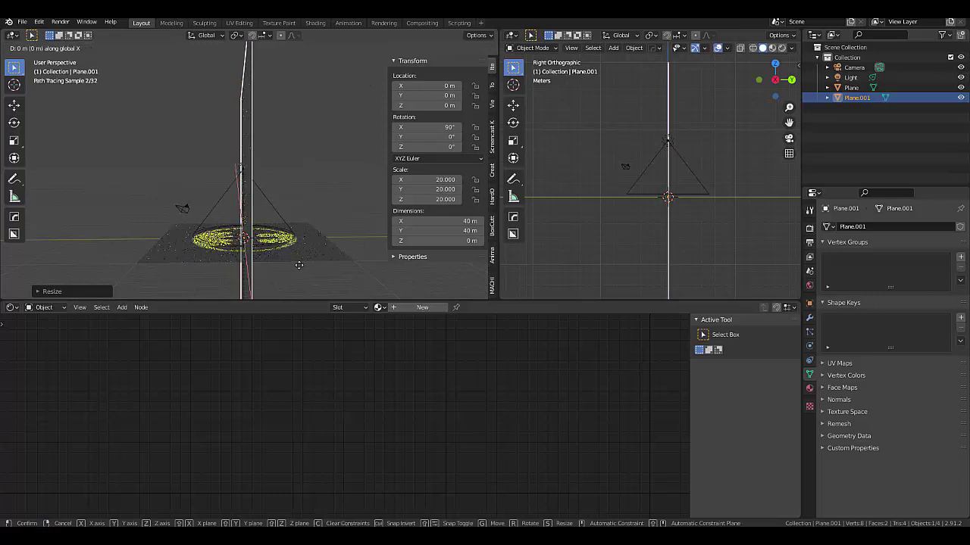
{"action": "key", "text": "y"}
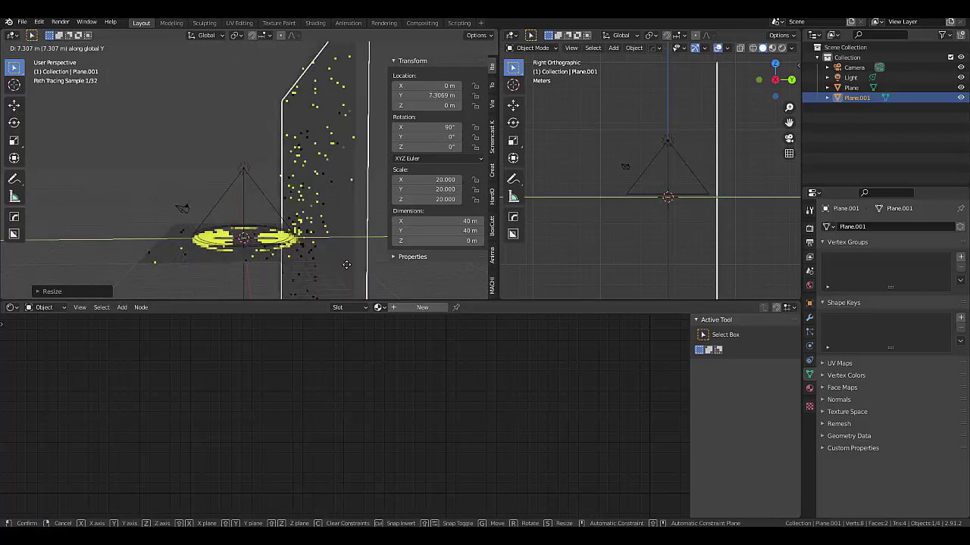
{"action": "left_click", "coordinate": [360, 269]}
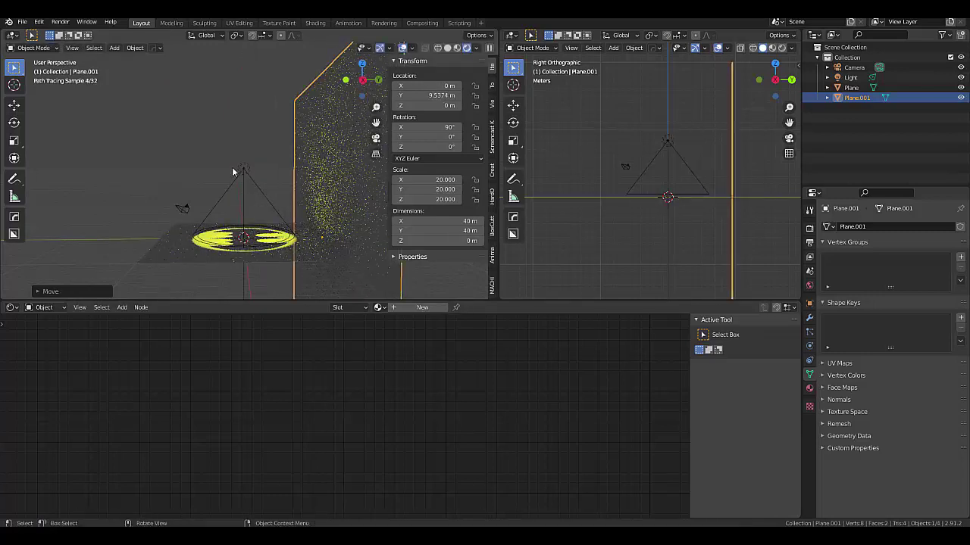
{"action": "left_click", "coordinate": [244, 173]}
{"action": "middle_click_drag", "start_coordinate": [244, 173], "coordinate": [301, 236]}
{"action": "left_click", "coordinate": [301, 236]}
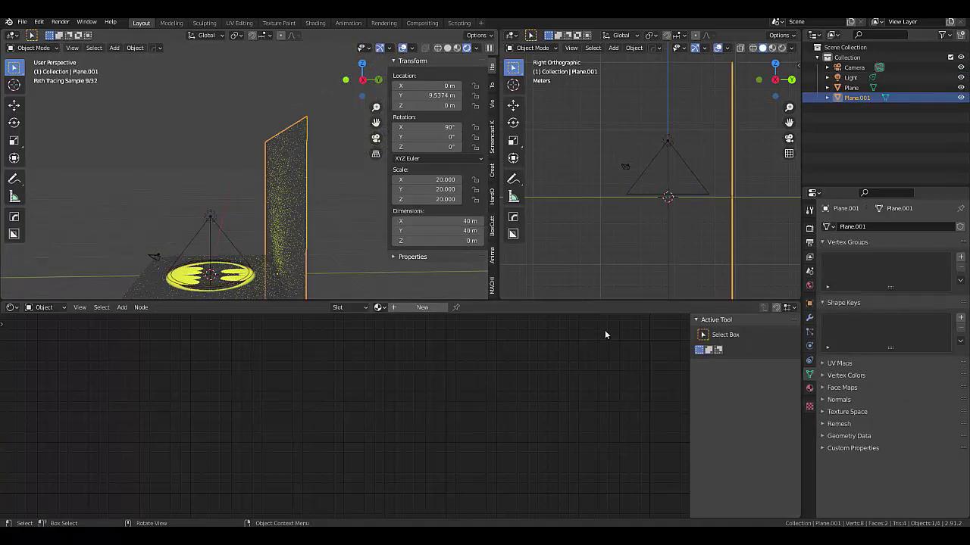
- Give the upright plane a new material with a Glossy BSDF surface and a roughness of 0.2
{"action": "left_click", "coordinate": [810, 388]}
{"action": "left_click", "coordinate": [874, 258]}
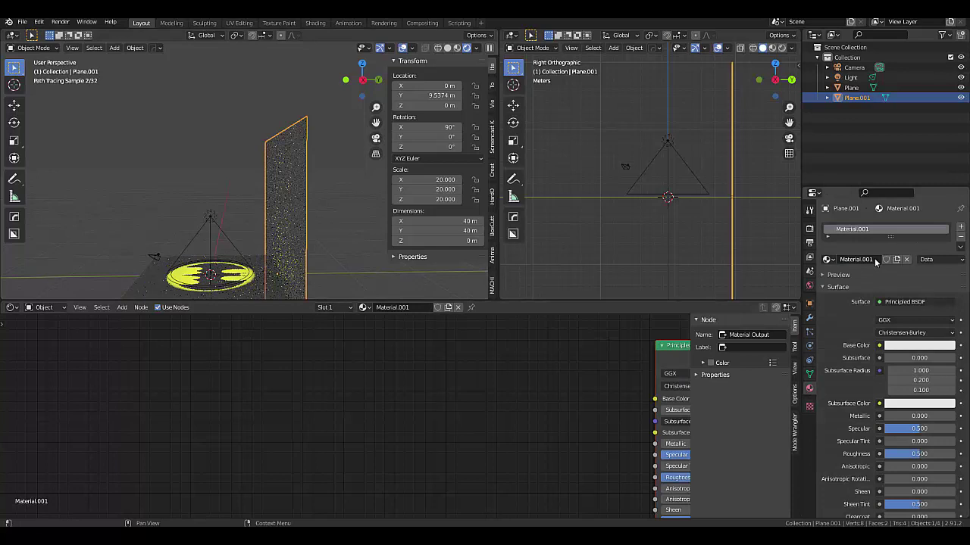
{"action": "left_click", "coordinate": [902, 302]}
{"action": "left_click", "coordinate": [865, 193]}
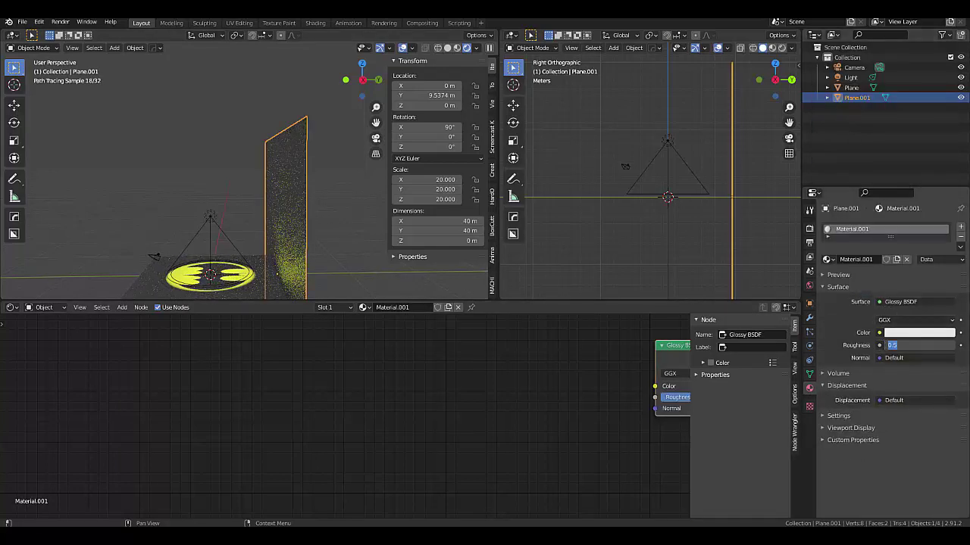
{"action": "type", "text": "0.2"}
{"action": "key", "text": "Return"}
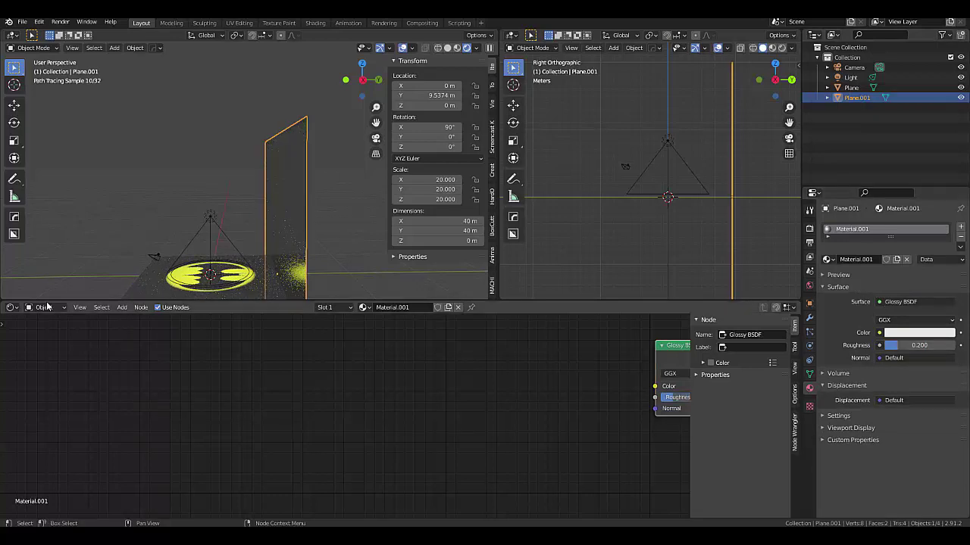
- Give the floor plane a new material with a Glossy BSDF surface and a roughness of 0.2
{"action": "left_click", "coordinate": [148, 287]}
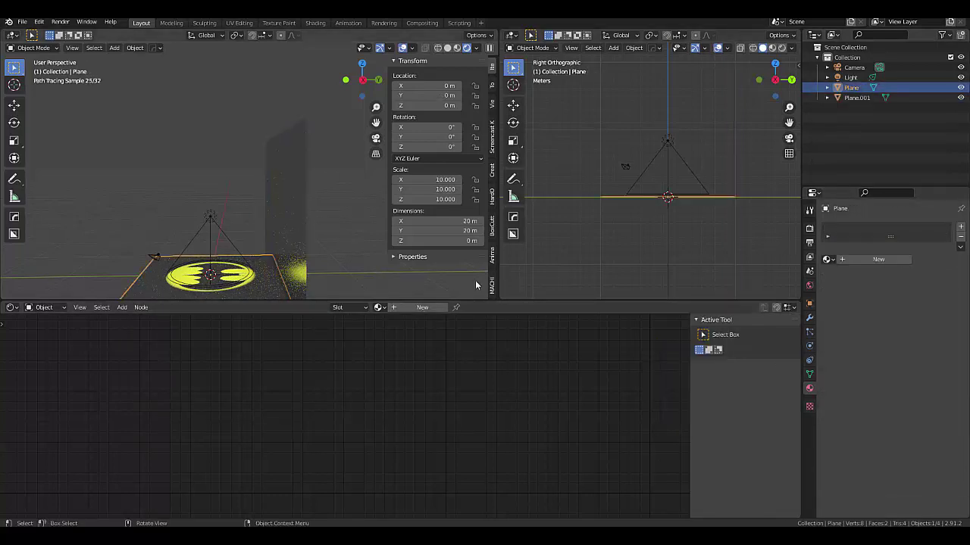
{"action": "left_click", "coordinate": [878, 259]}
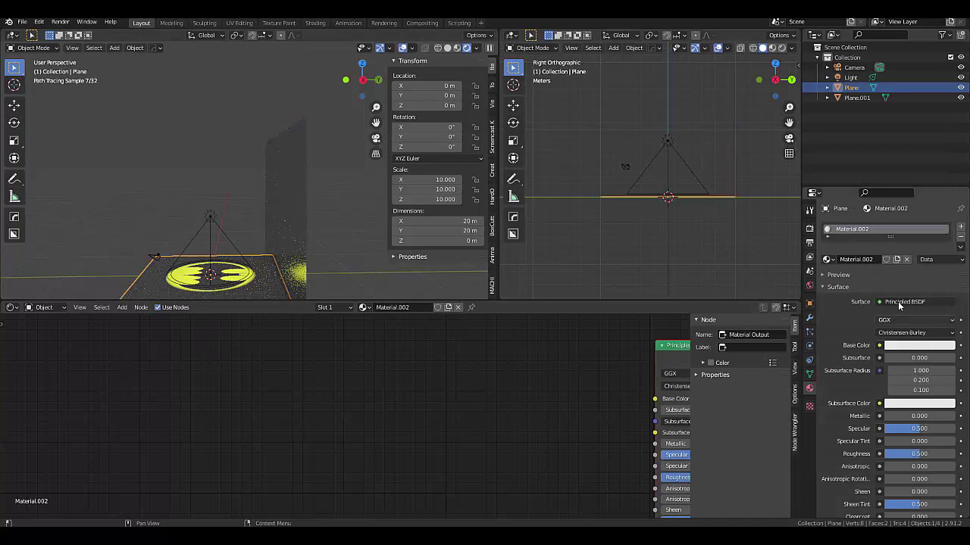
{"action": "left_click", "coordinate": [898, 301]}
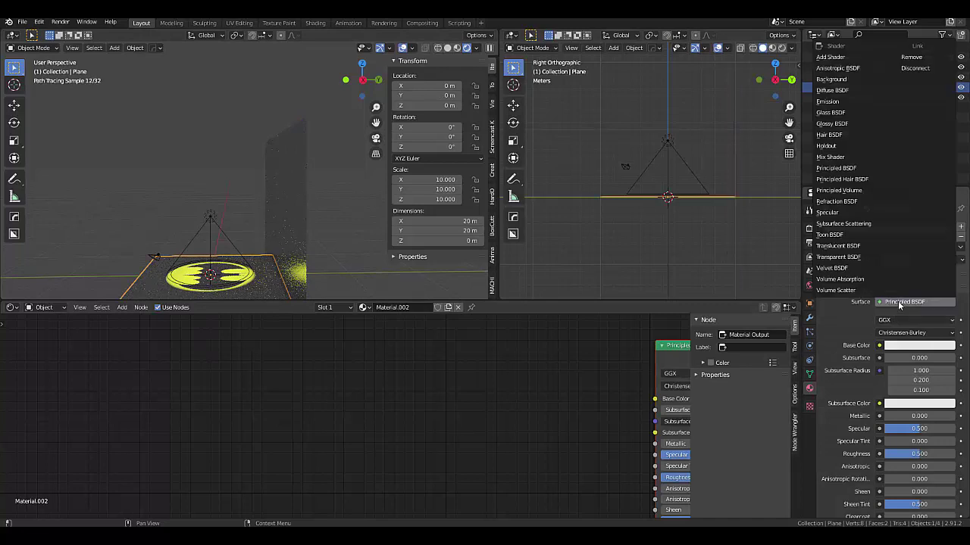
{"action": "left_click", "coordinate": [841, 123]}
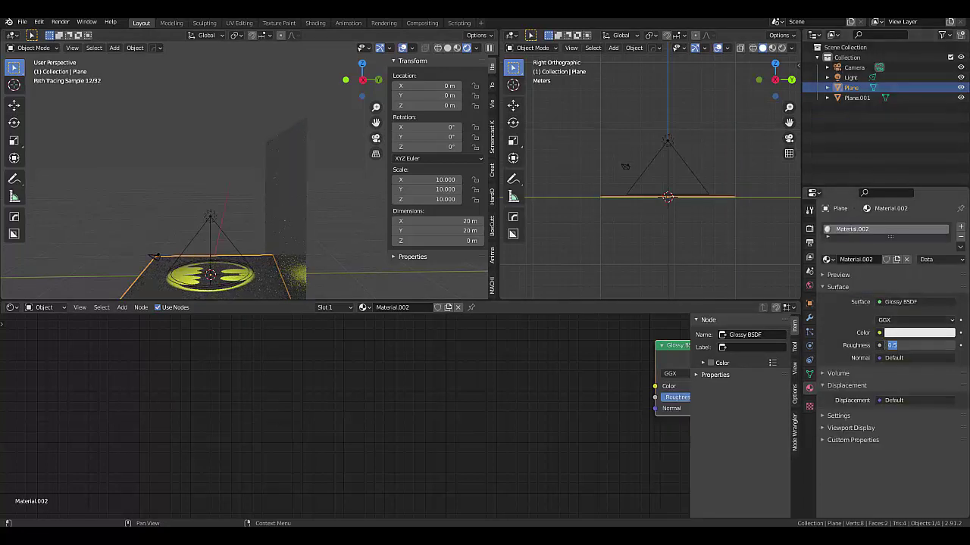
{"action": "type", "text": ".2"}
{"action": "key", "text": "Return"}
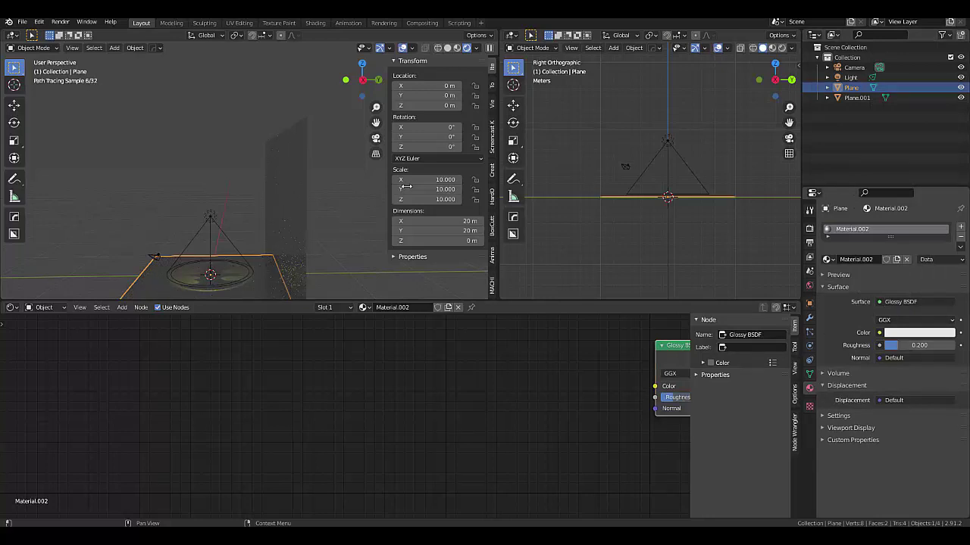
- With the spot light selected, show the floor plane from the top in rendered shading in the second viewport
{"action": "left_click", "coordinate": [206, 229]}
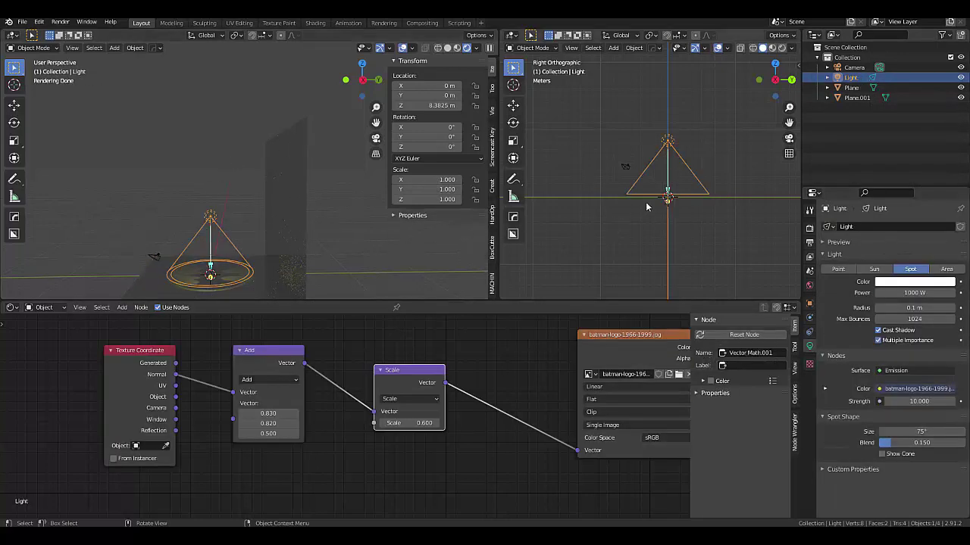
{"action": "key", "text": "KP_7"}
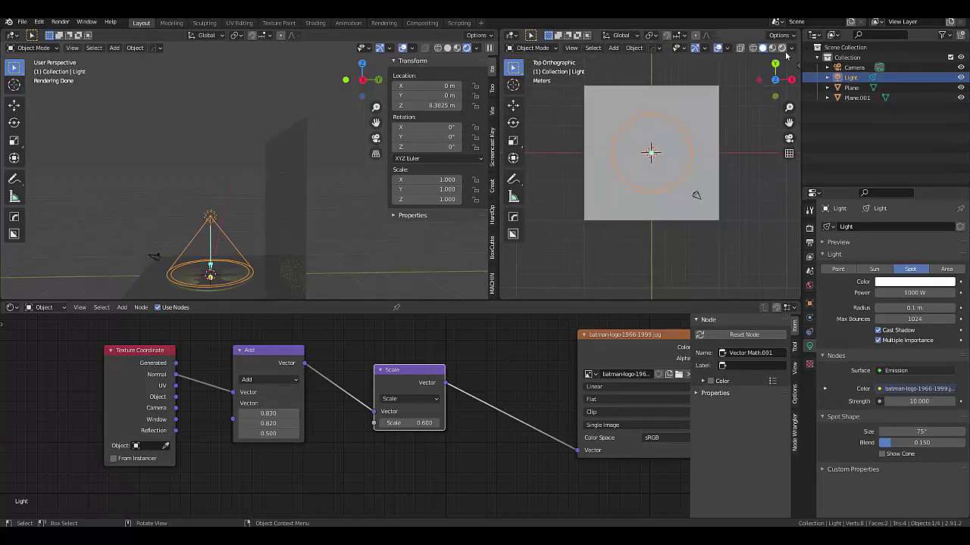
{"action": "left_click", "coordinate": [783, 49]}
{"action": "scroll", "coordinate": [686, 178], "scroll_direction": "up", "scroll_amount": 4}
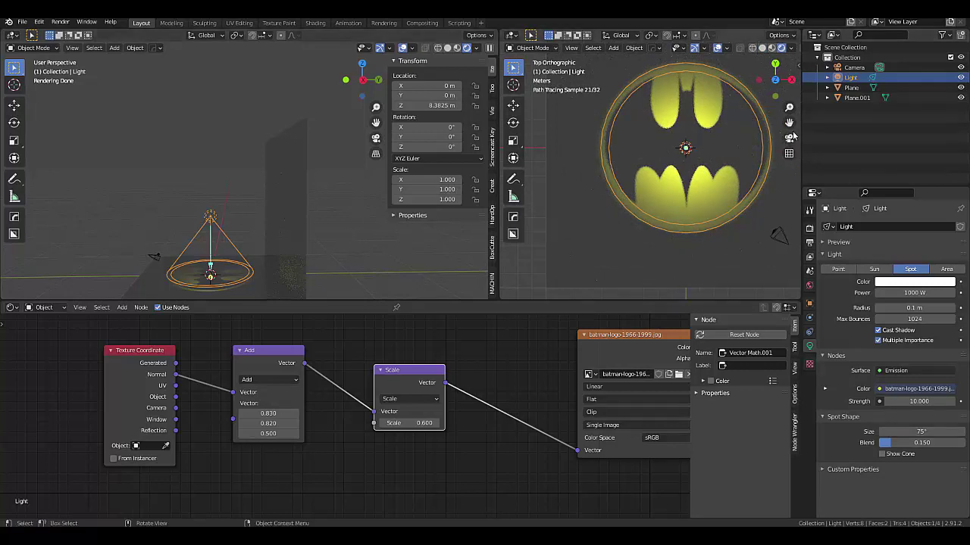
{"action": "left_click", "coordinate": [852, 87]}
{"action": "key", "text": "r"}
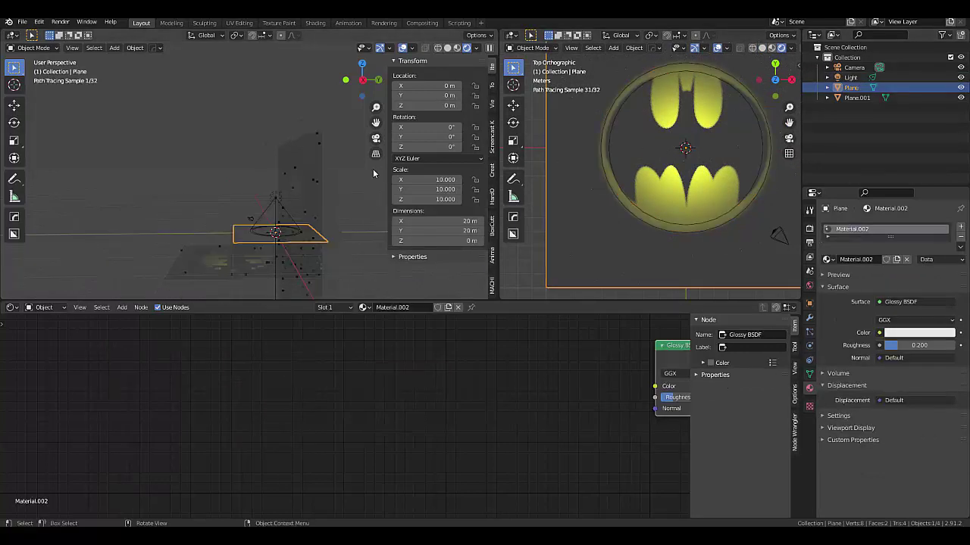
{"action": "right_click", "coordinate": [291, 138]}
- Rotate the spot light freehand to about 90.5° X, 4° Y and -0.8° Z so it aims at the upright plane
{"action": "left_click", "coordinate": [213, 216]}
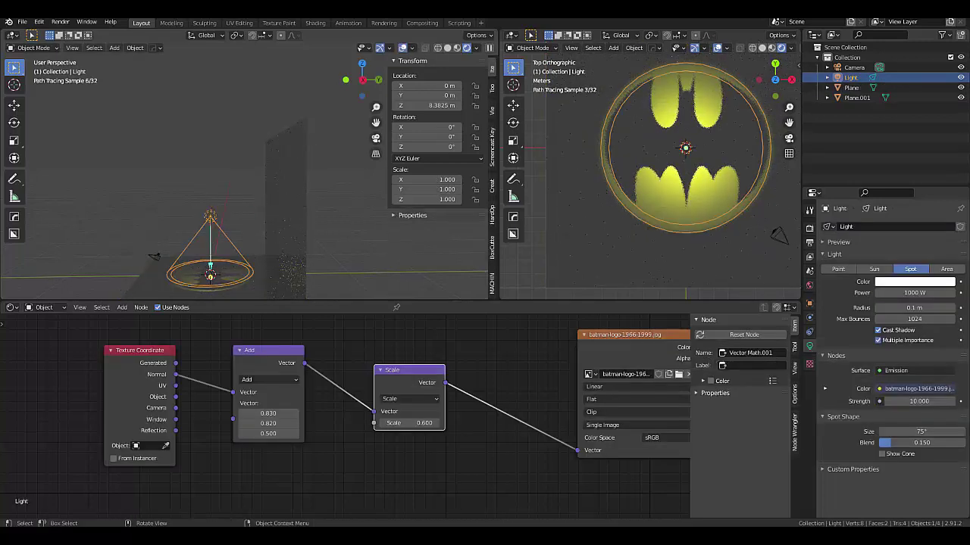
{"action": "key", "text": "r"}
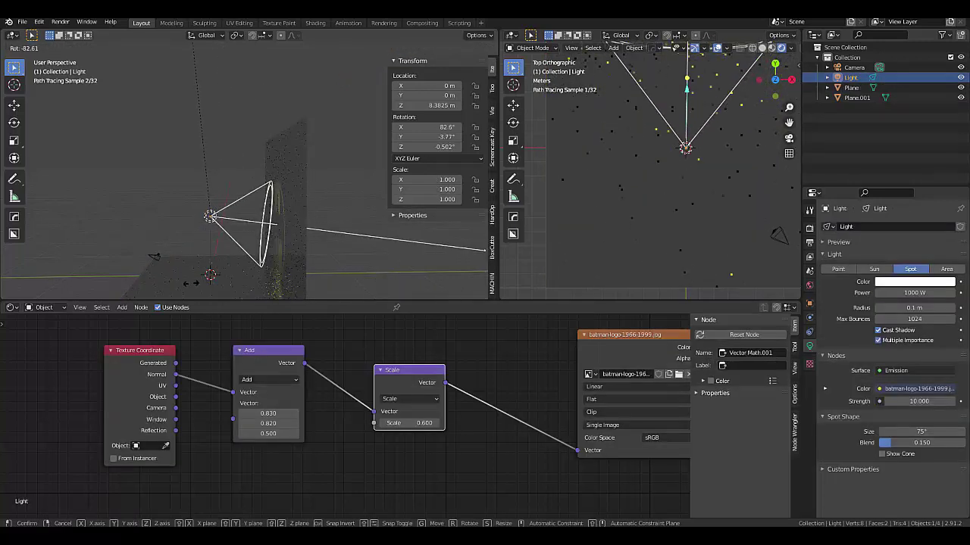
{"action": "left_click", "coordinate": [544, 183]}
{"action": "middle_click_drag", "start_coordinate": [545, 183], "coordinate": [482, 191]}
{"action": "key", "text": "r"}
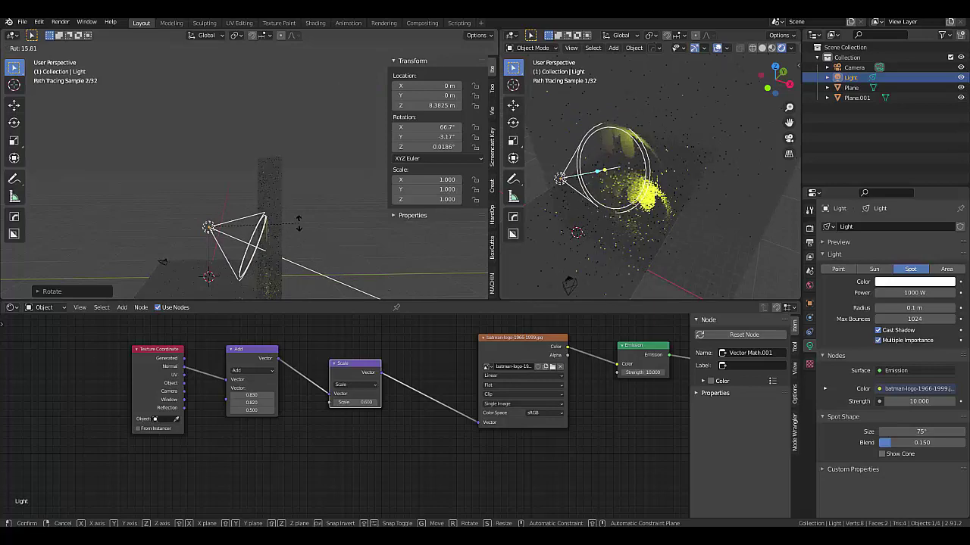
{"action": "left_click", "coordinate": [307, 180]}
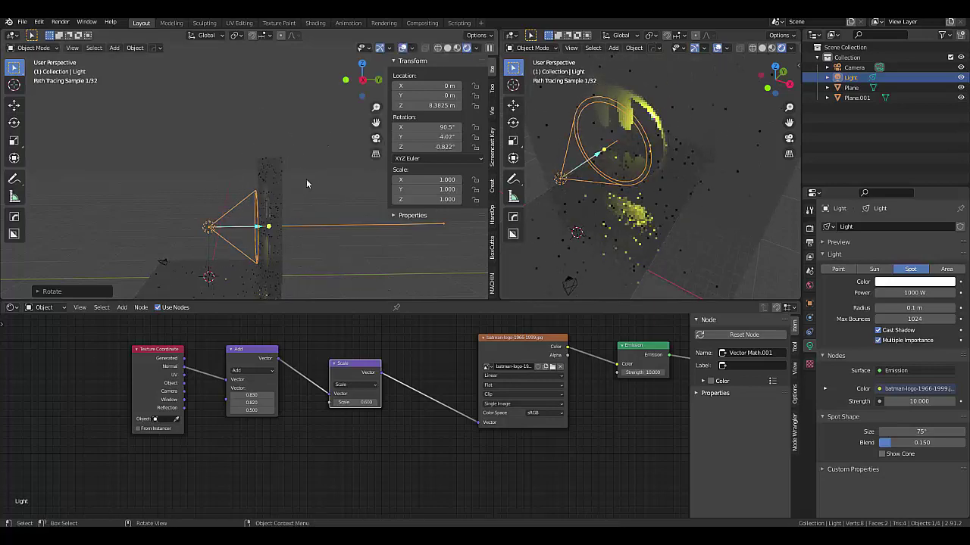